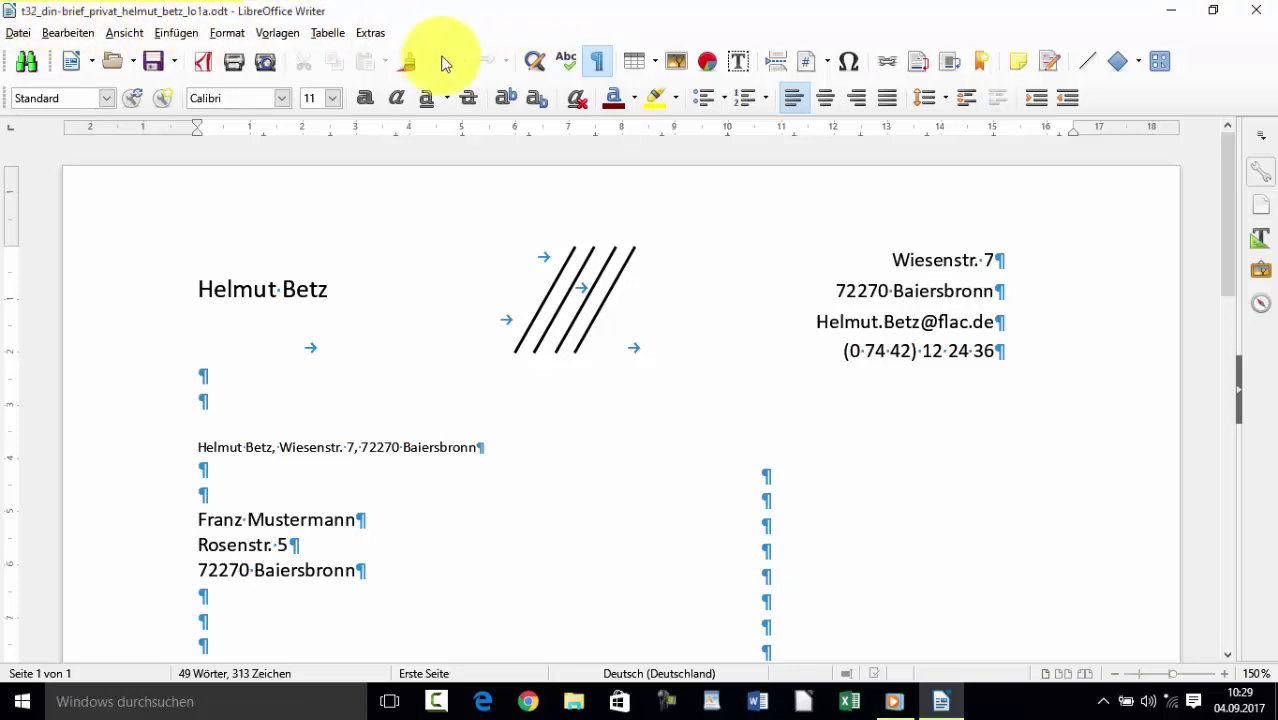
Check in the Styles panel that the first-page footer uses the Erste Seite page style.
drag(1228, 214, 1230, 560)
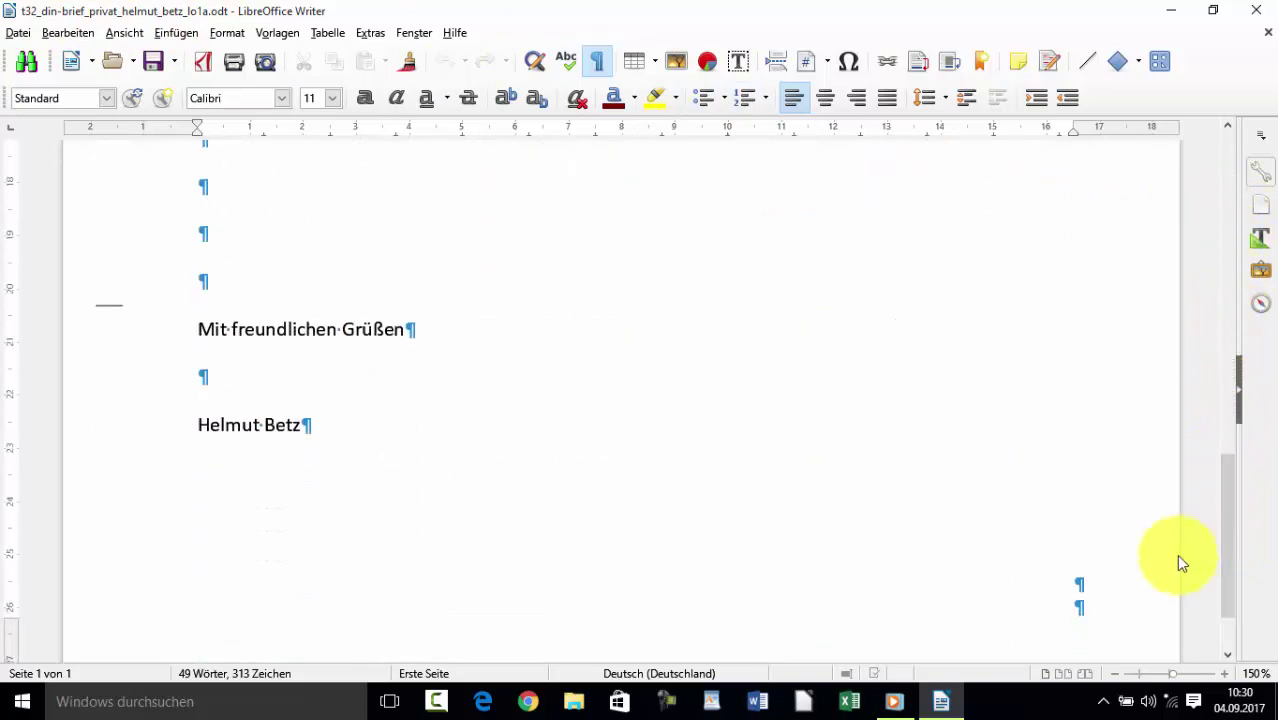
click(1104, 582)
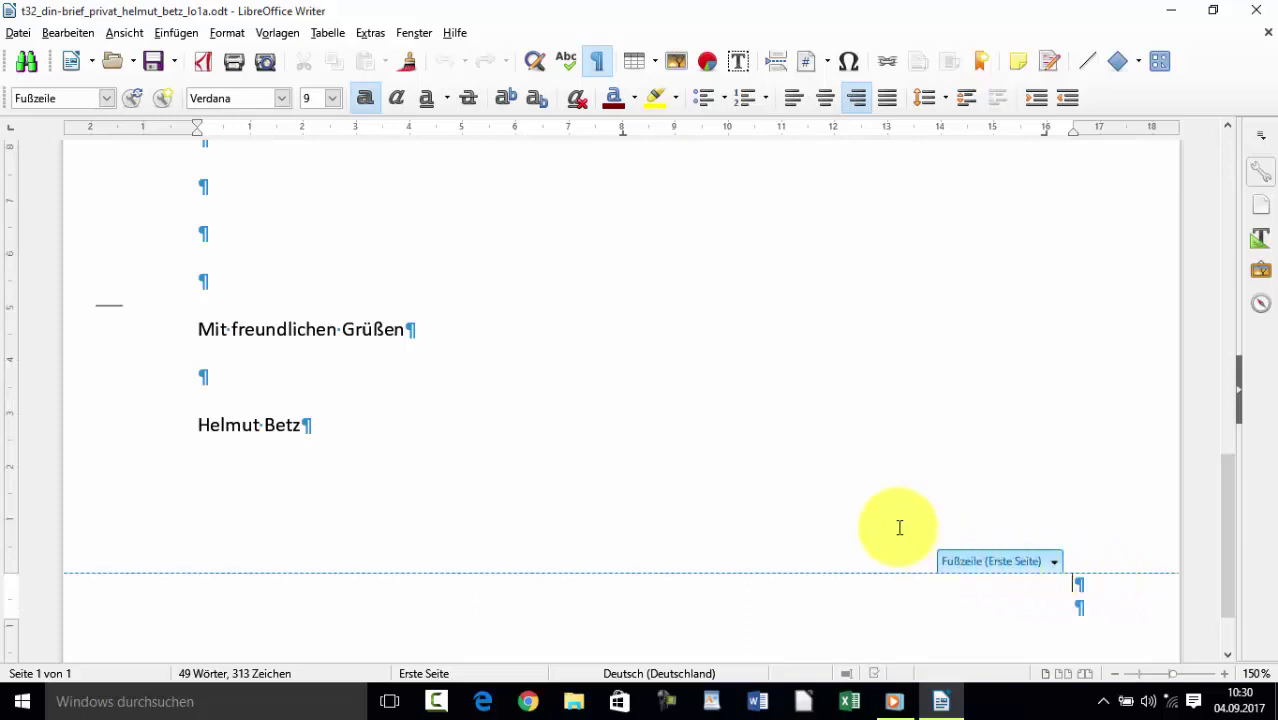
mouse_move(958, 578)
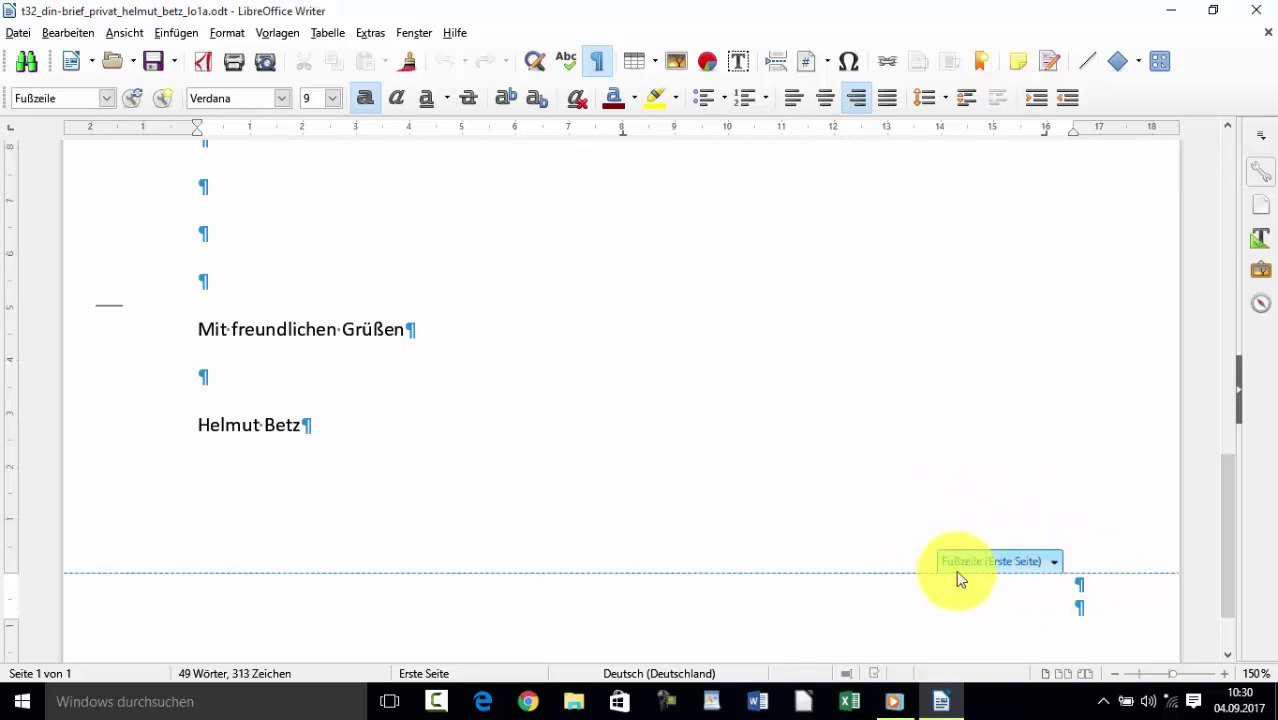
key(F11)
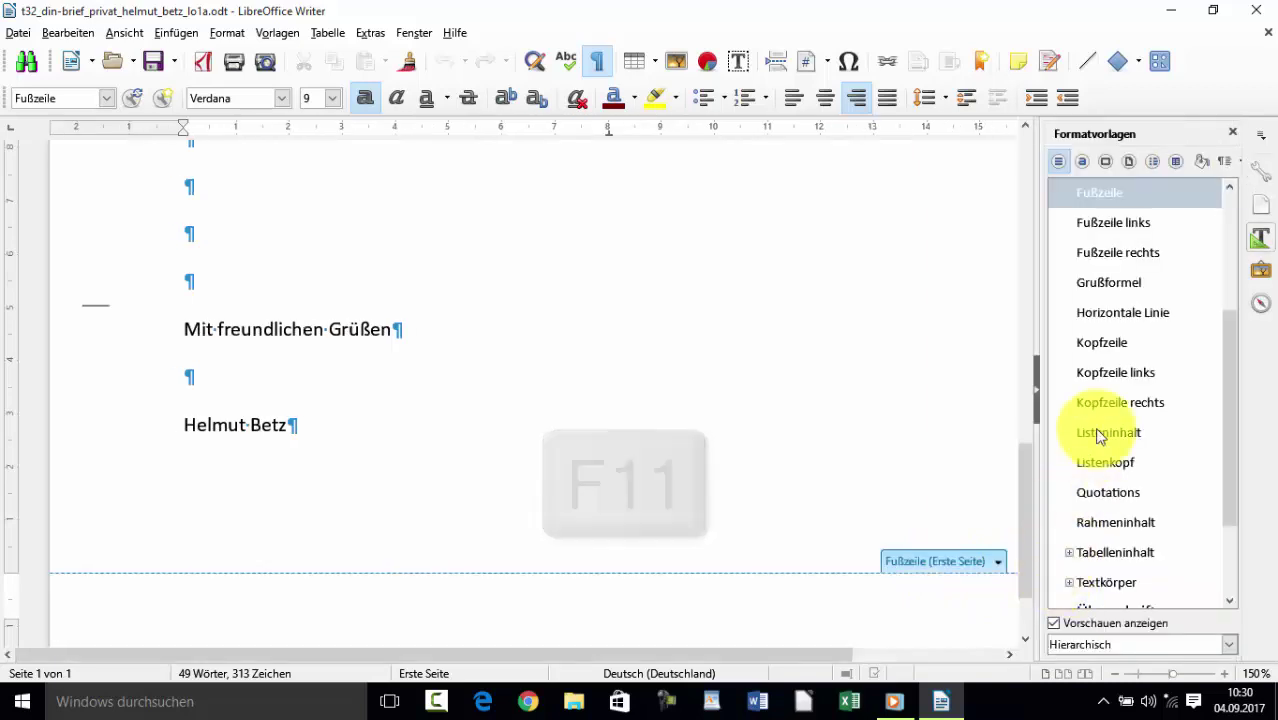
click(1129, 161)
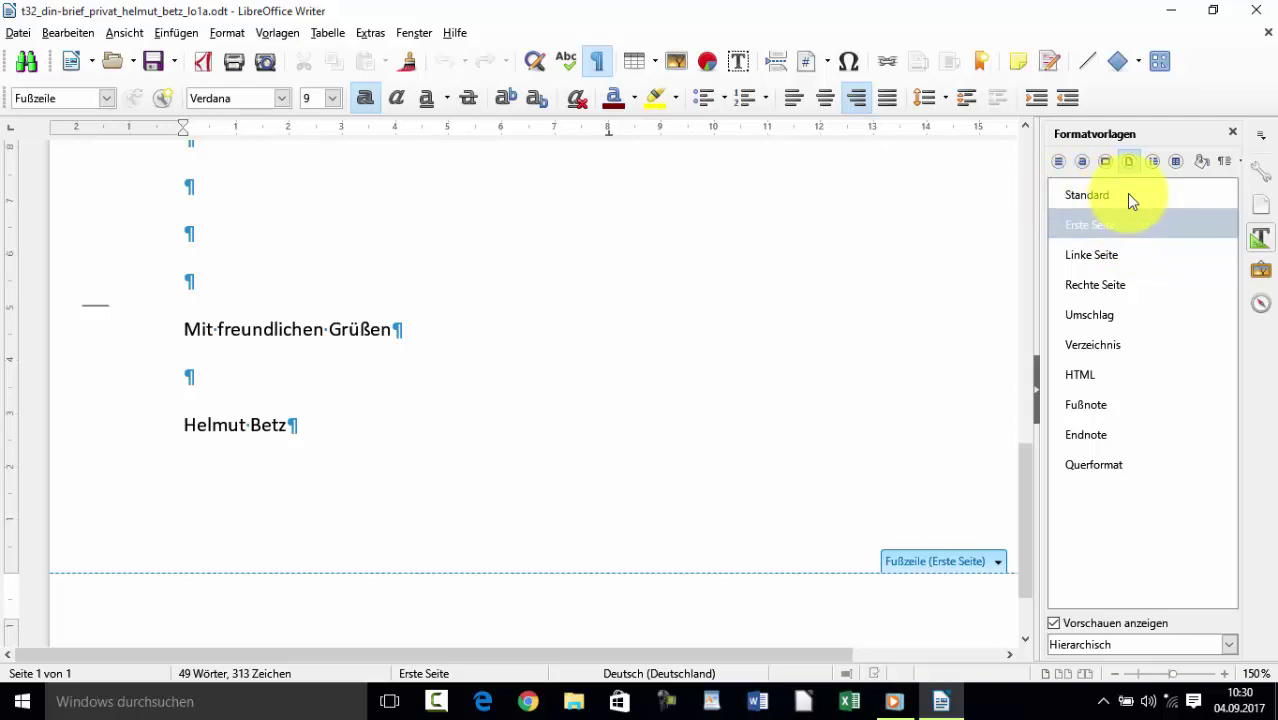
click(1080, 230)
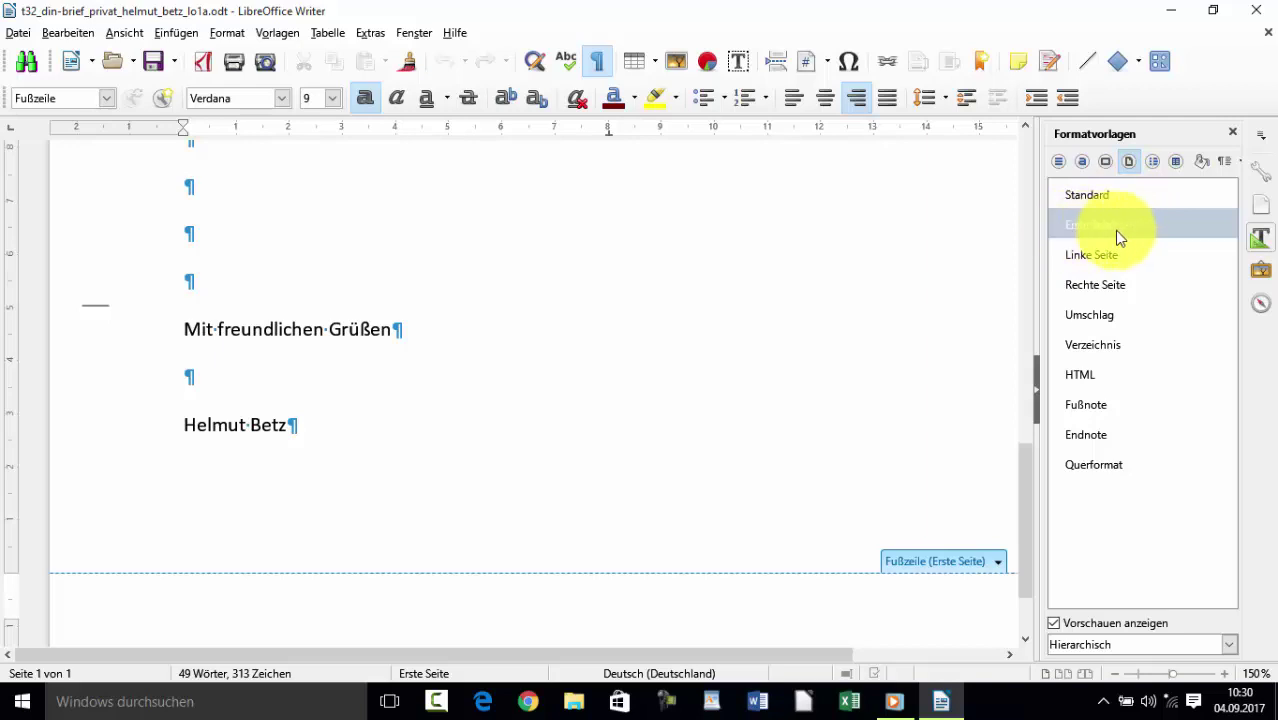
click(1231, 135)
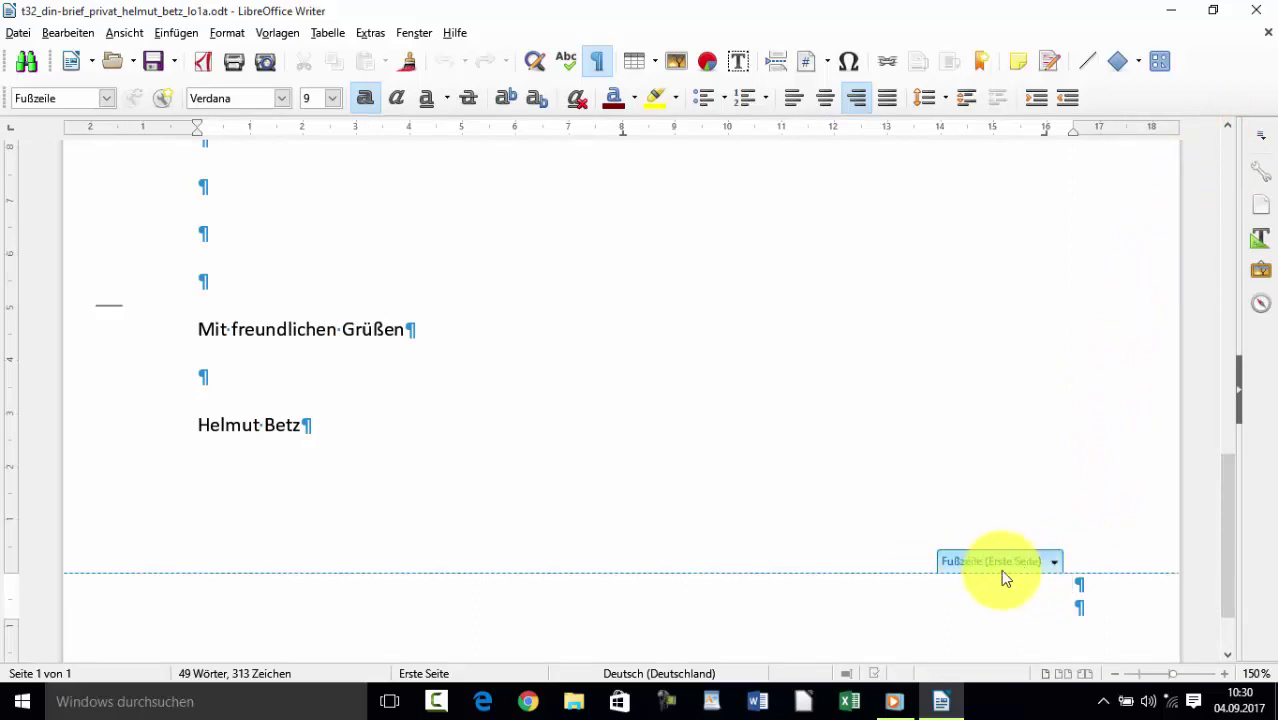
Insert a page break before the closing, then check the footer on the new page 2.
click(236, 280)
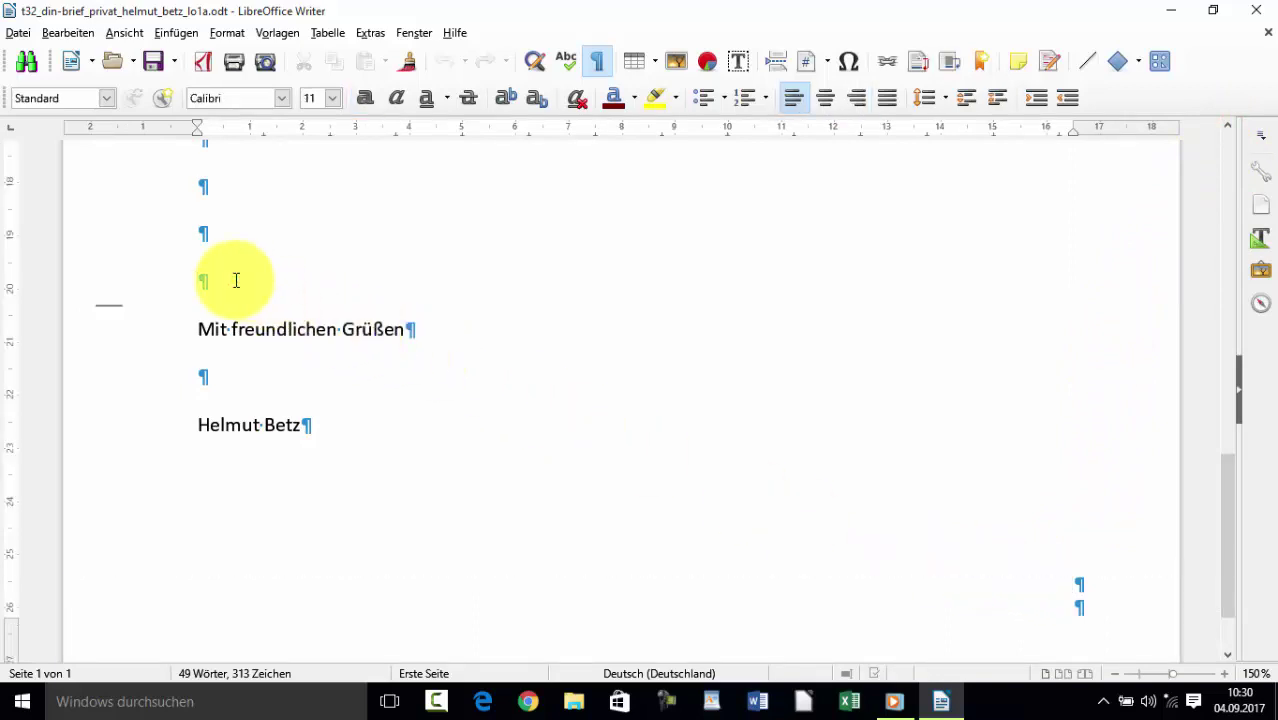
key(ctrl+Return)
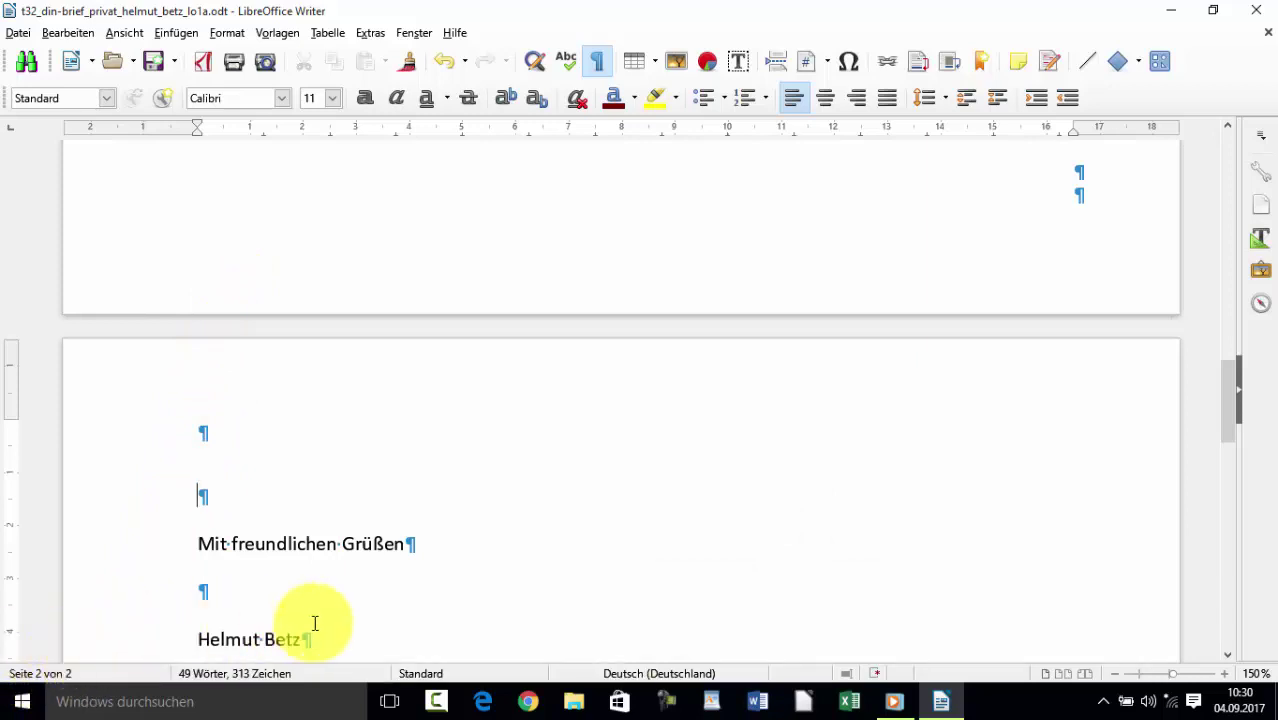
click(1227, 422)
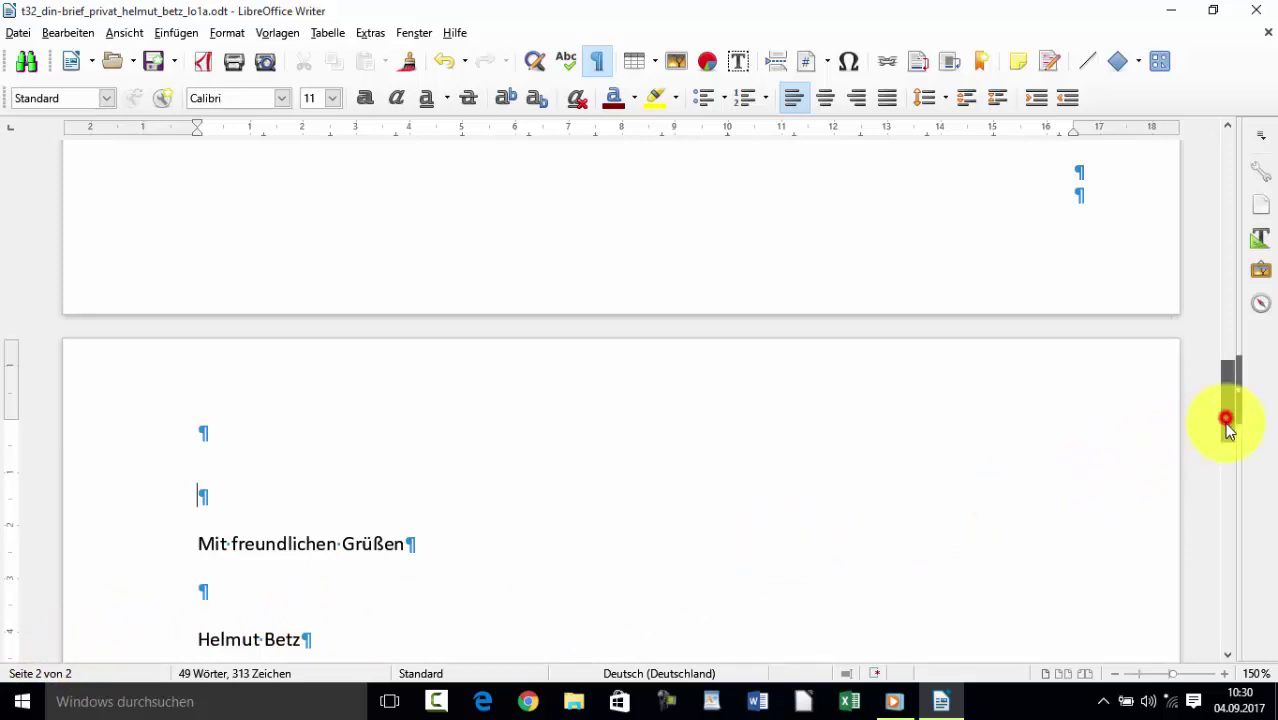
drag(1227, 422, 1228, 622)
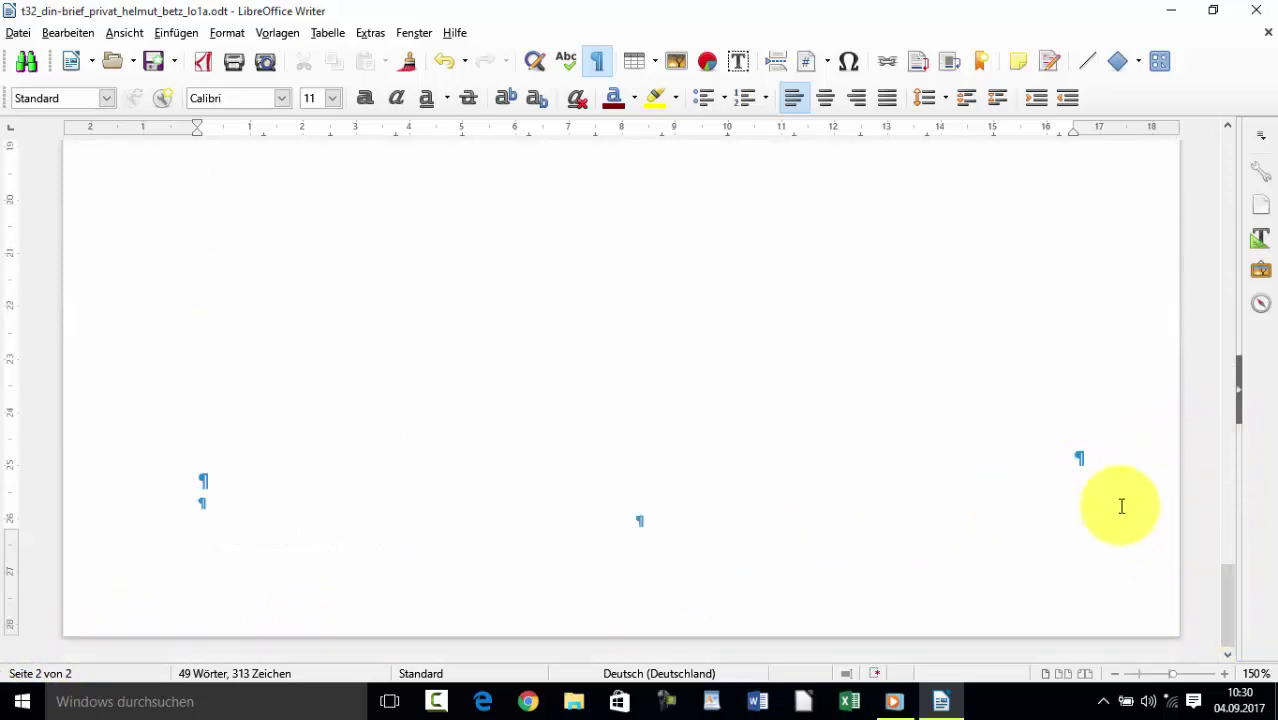
click(1077, 460)
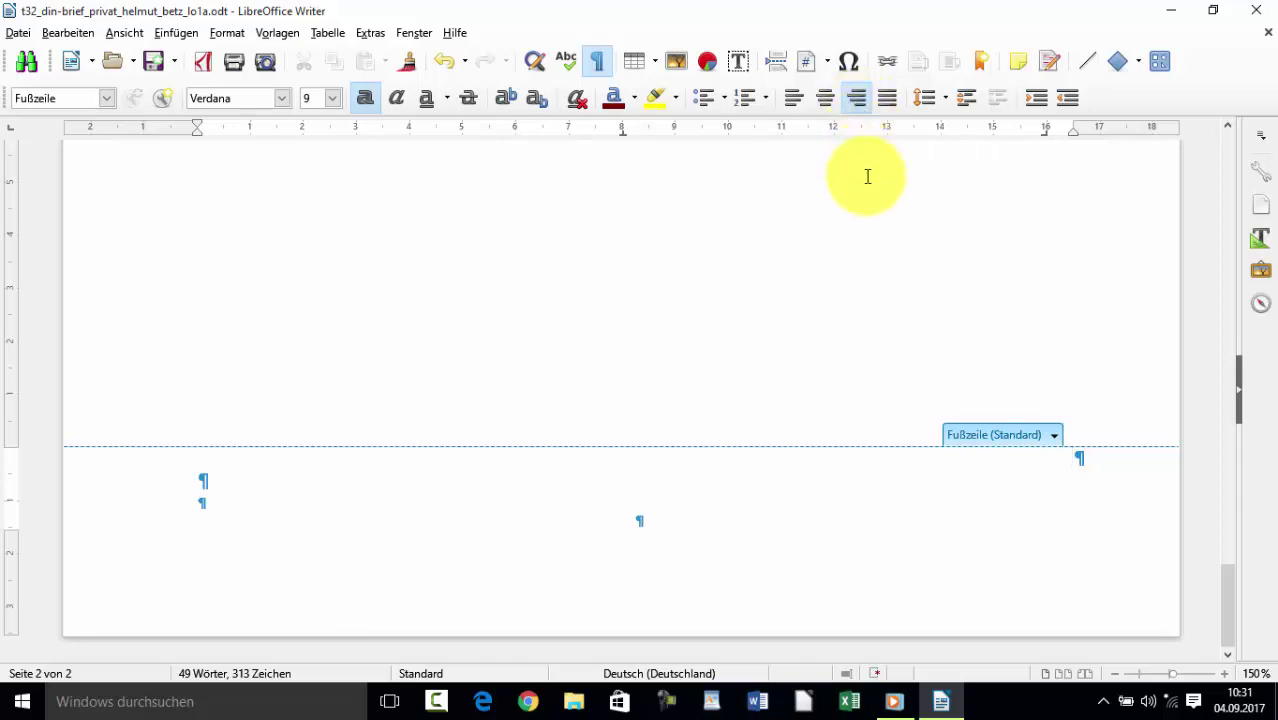
Right-align the empty paragraphs in the first-page footer.
drag(1231, 575, 1236, 342)
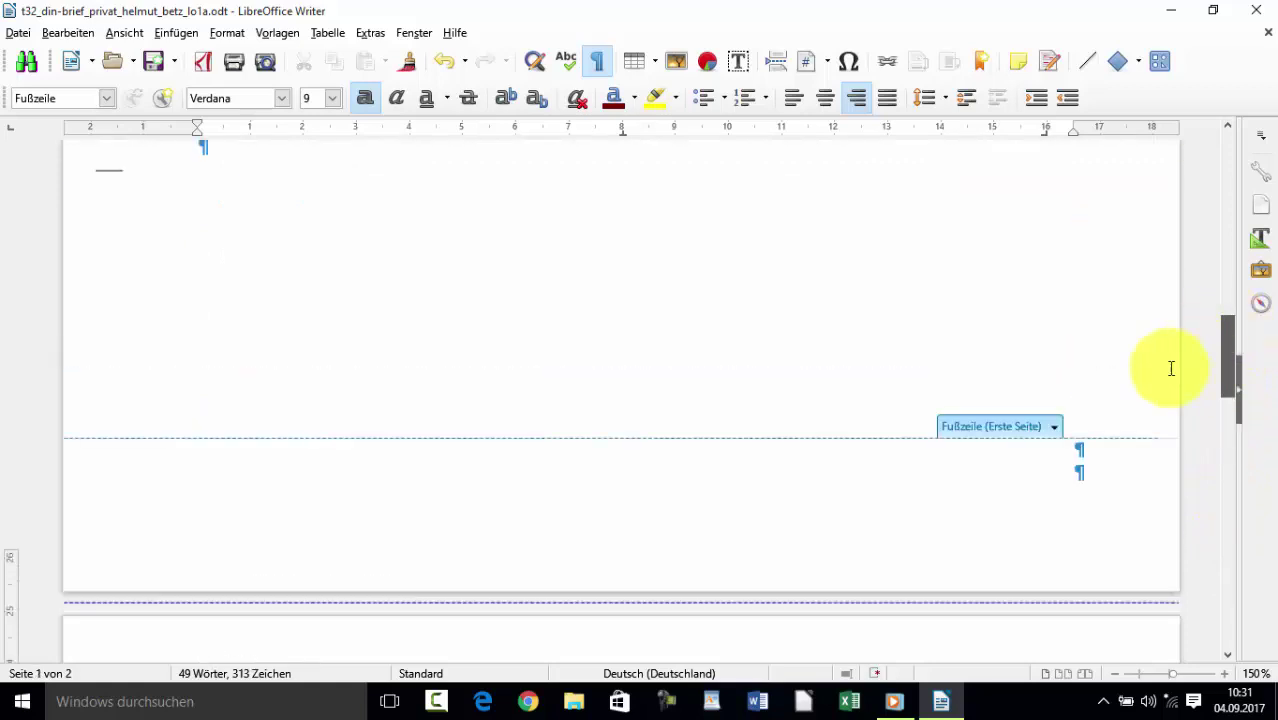
click(1092, 452)
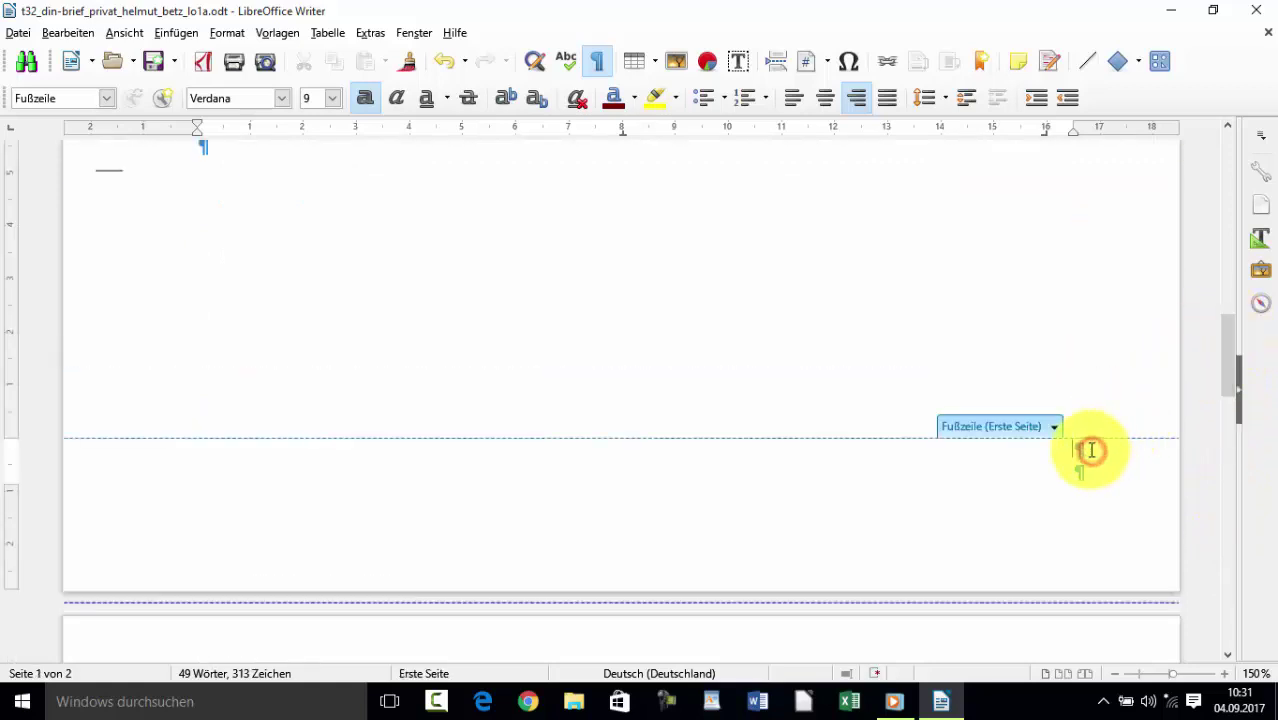
click(859, 100)
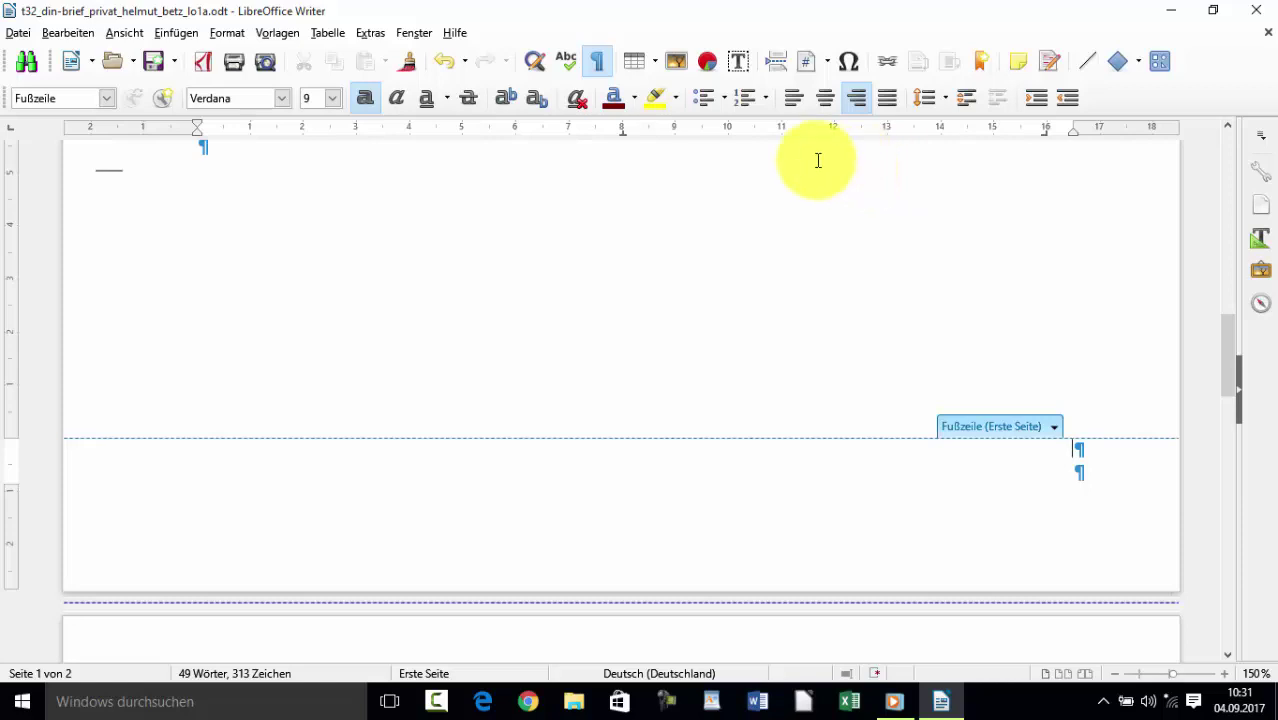
click(178, 33)
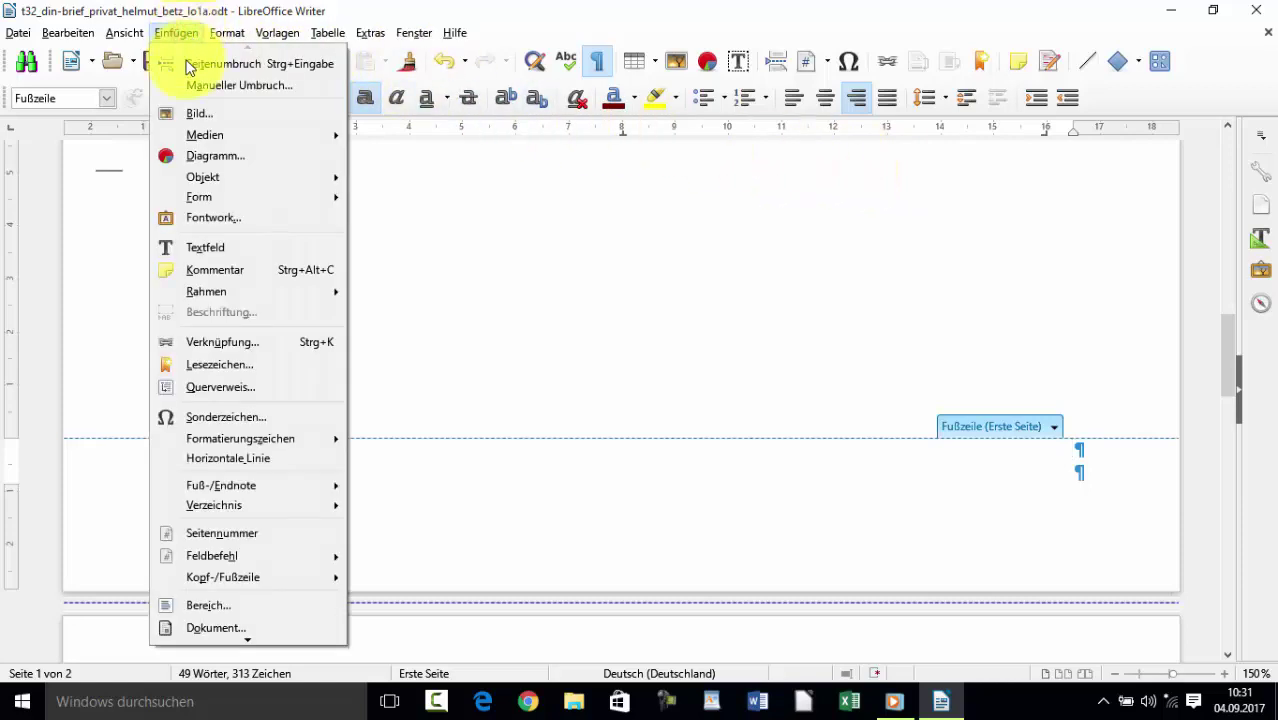
Insert a footer section named 'hidden_page_one', hidden with the condition page == 1.
click(250, 605)
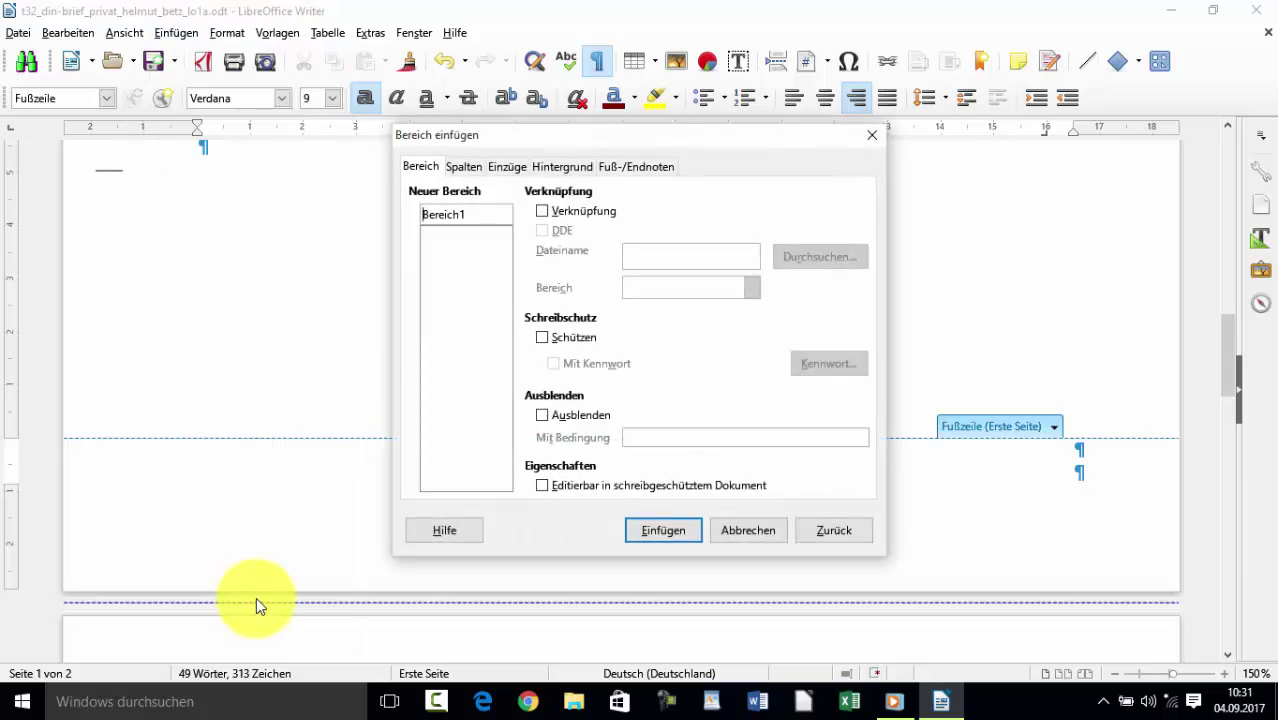
drag(471, 214, 378, 229)
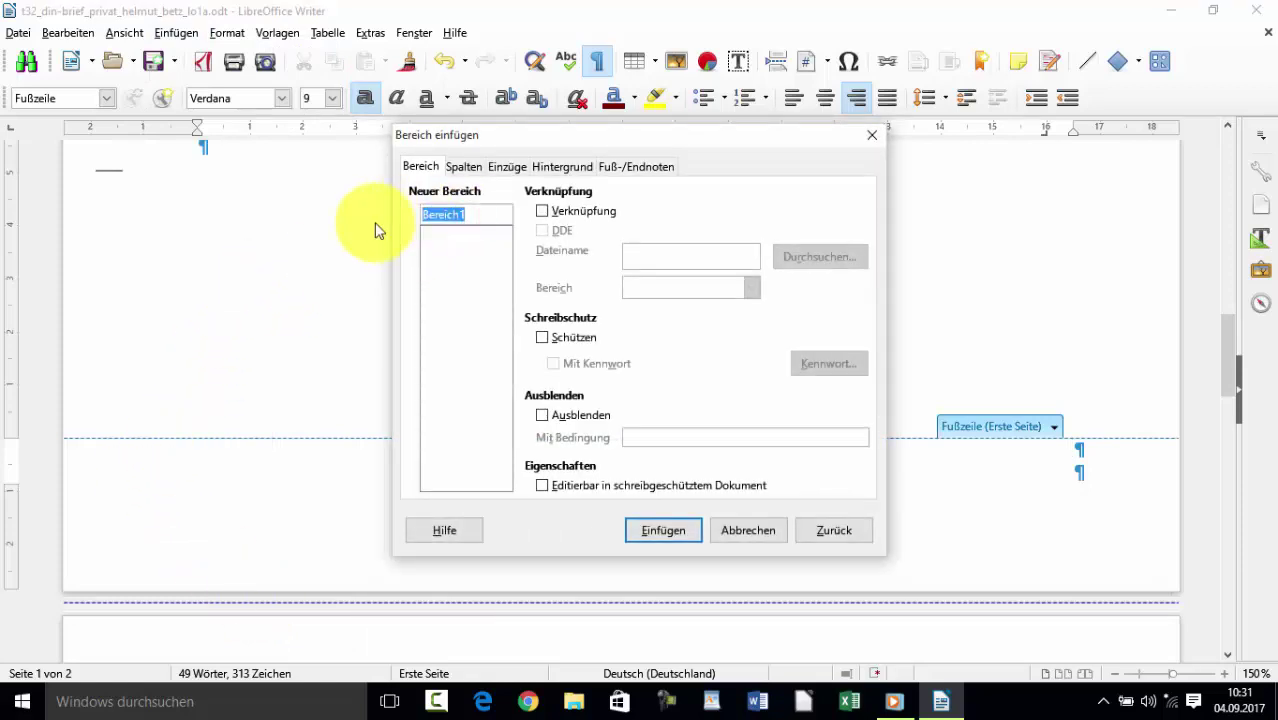
text(hidden_page_one)
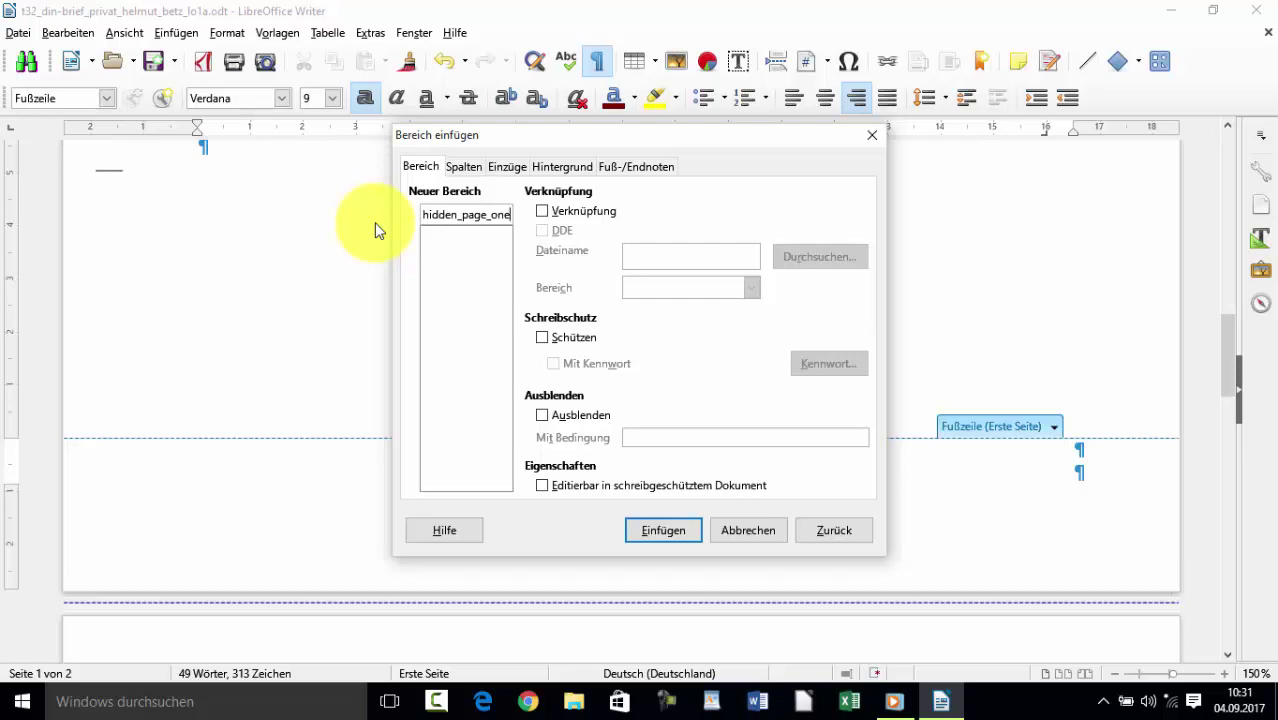
click(543, 415)
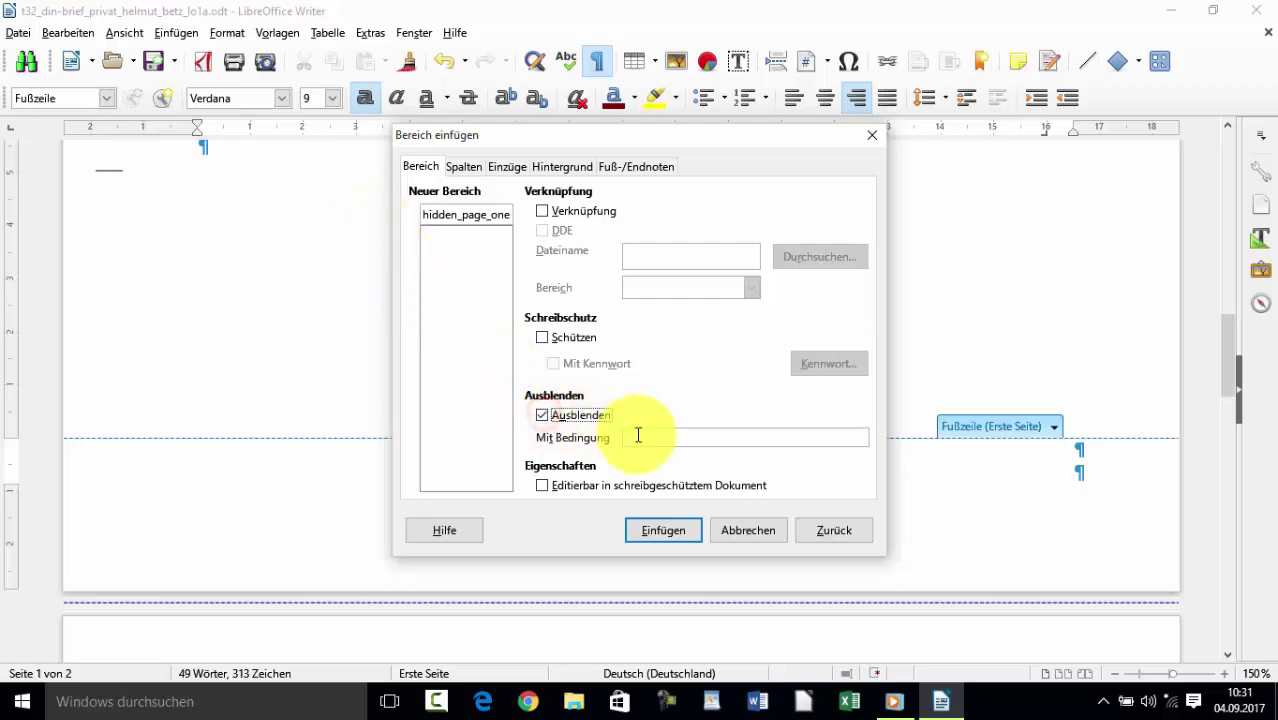
click(630, 437)
text(page == 1)
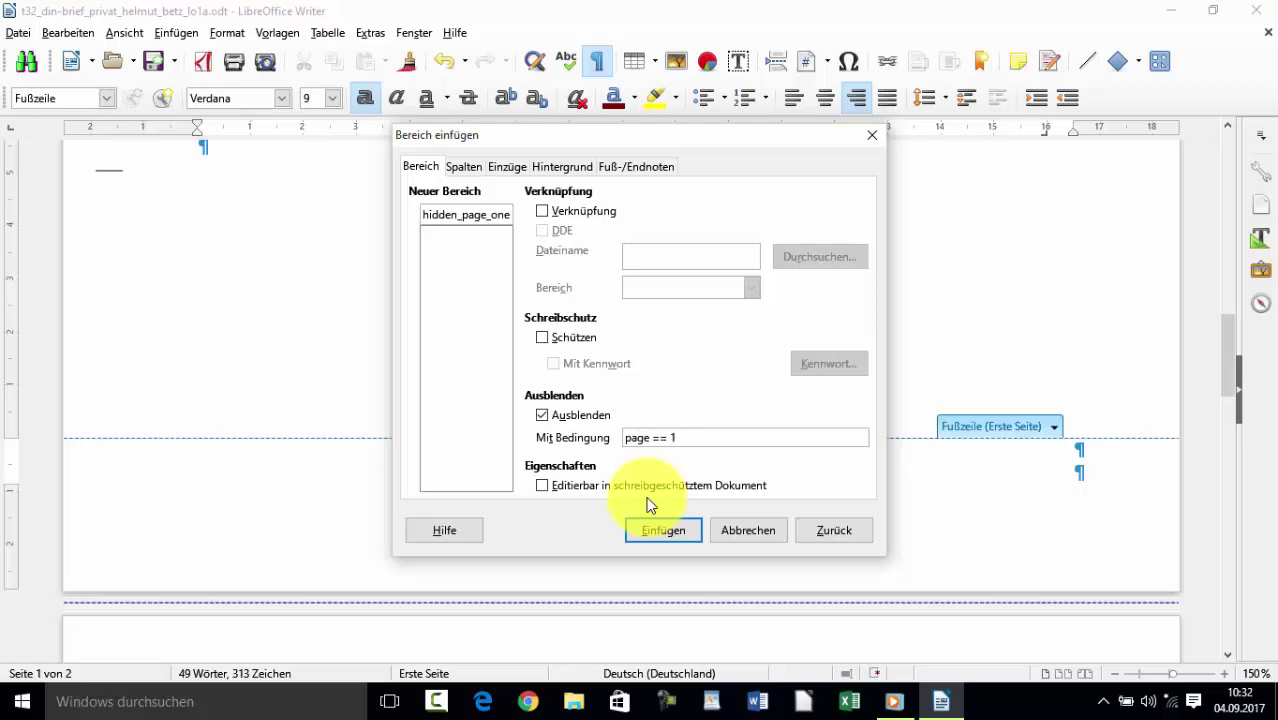
click(692, 530)
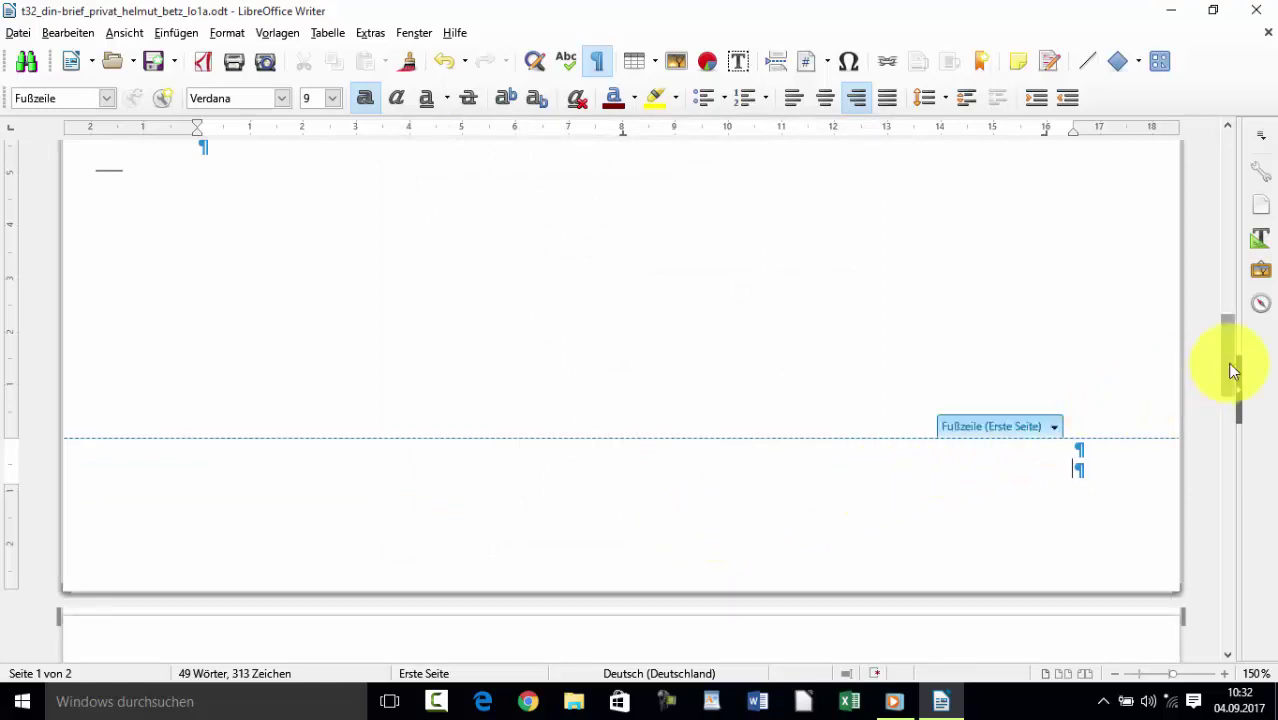
Write 'Seite 1 von 2' in the first-page footer section using page number and page count fields.
click(1107, 446)
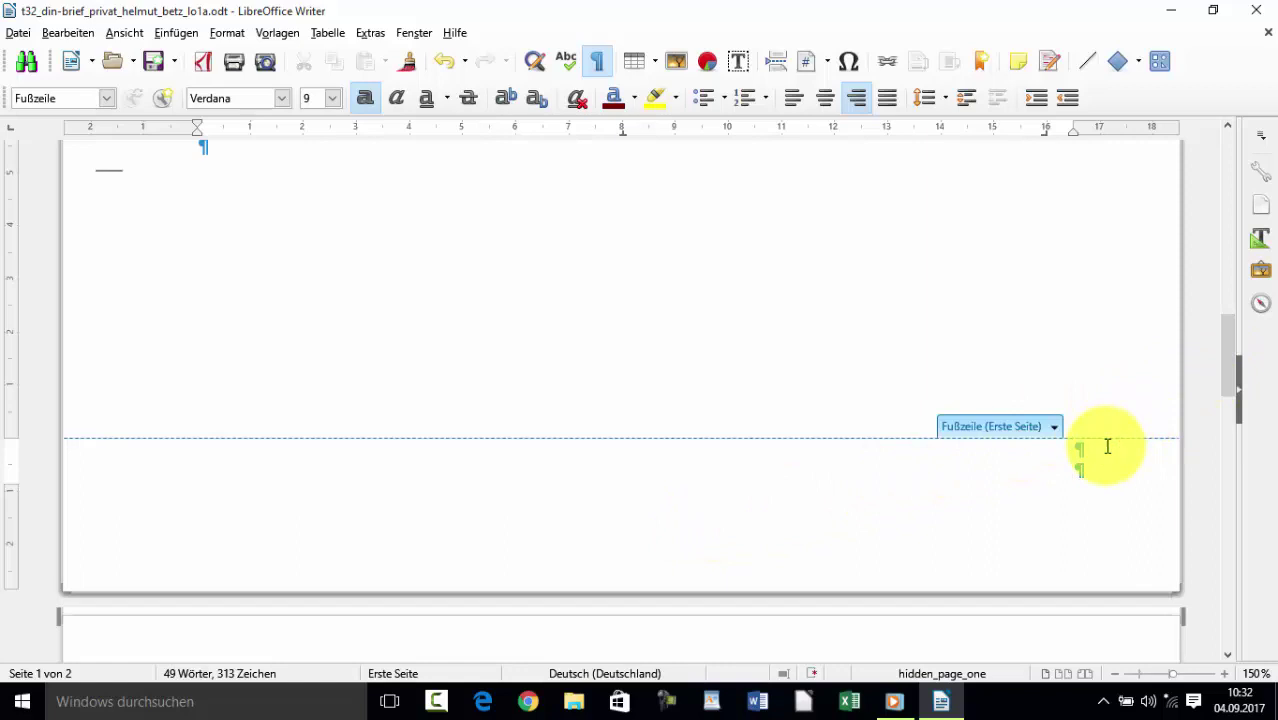
text(Seite)
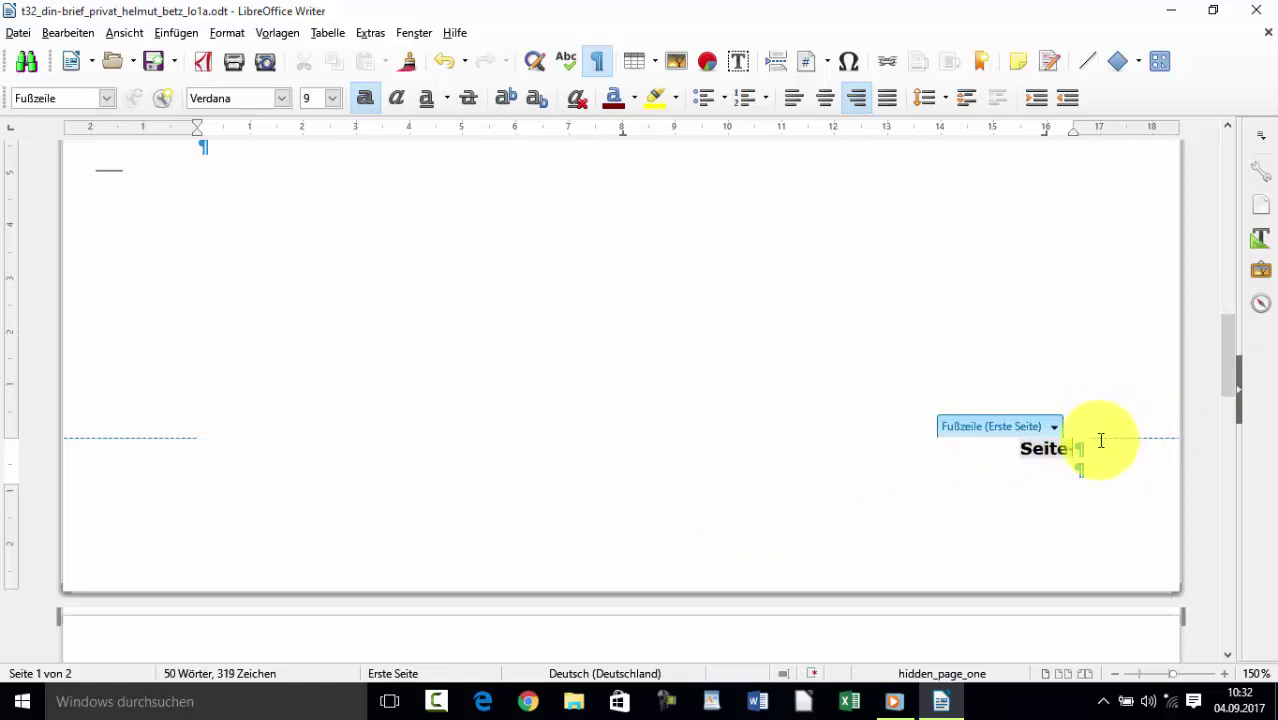
click(178, 33)
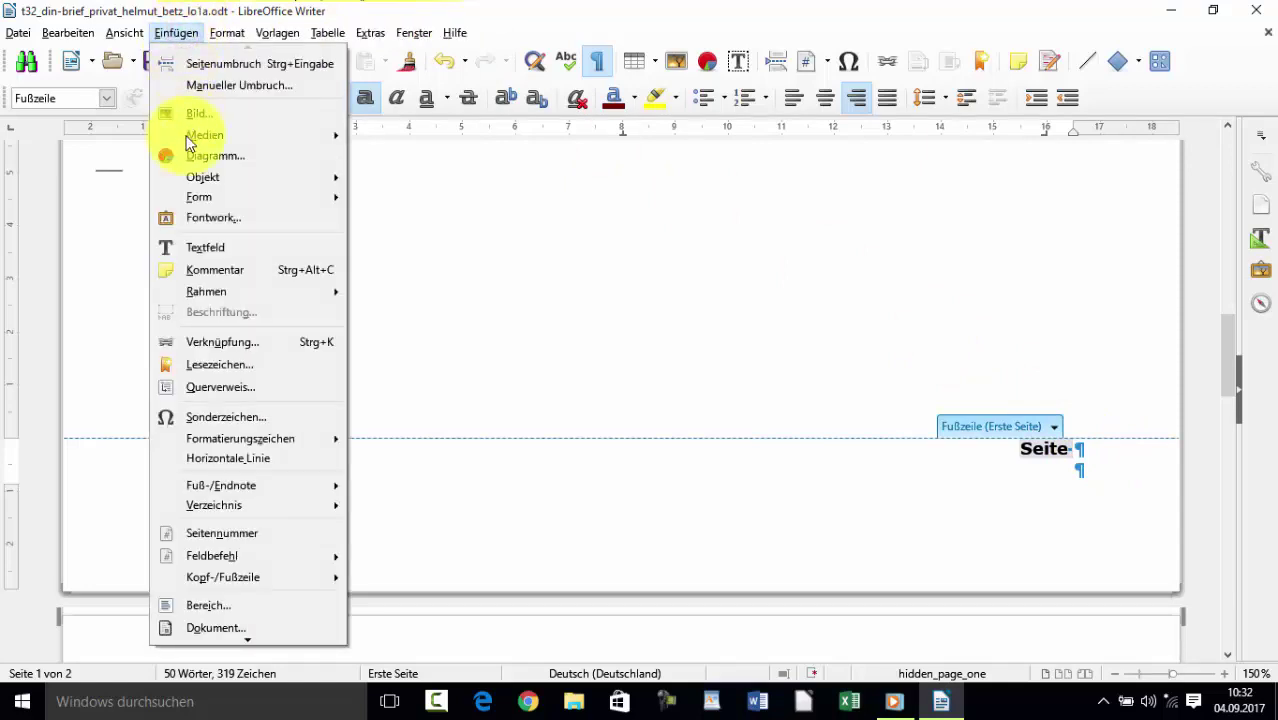
mouse_move(212, 556)
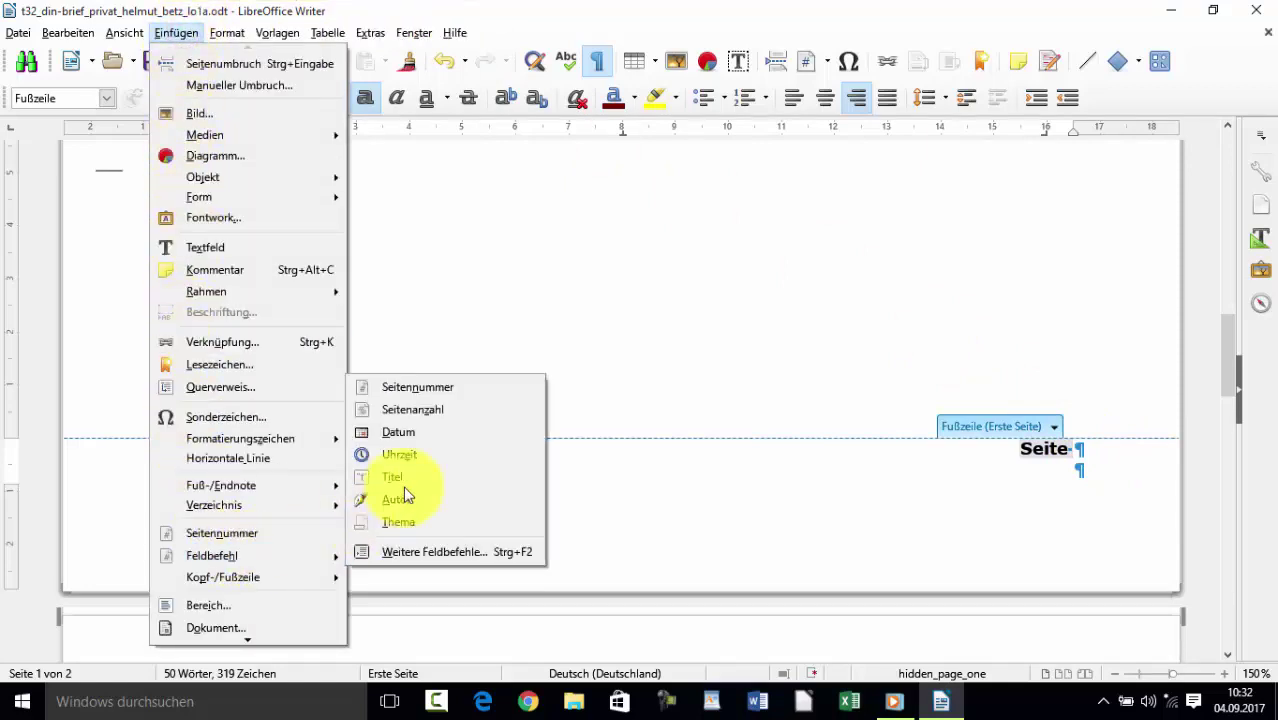
click(477, 391)
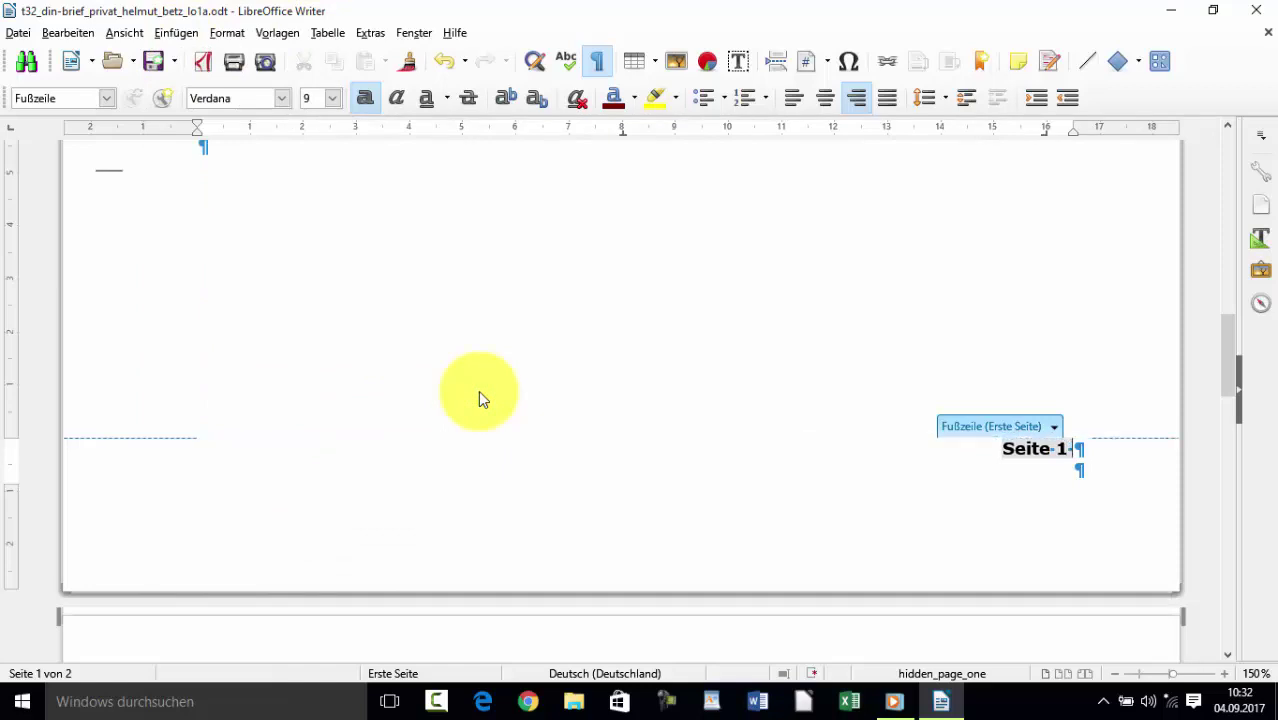
text(von)
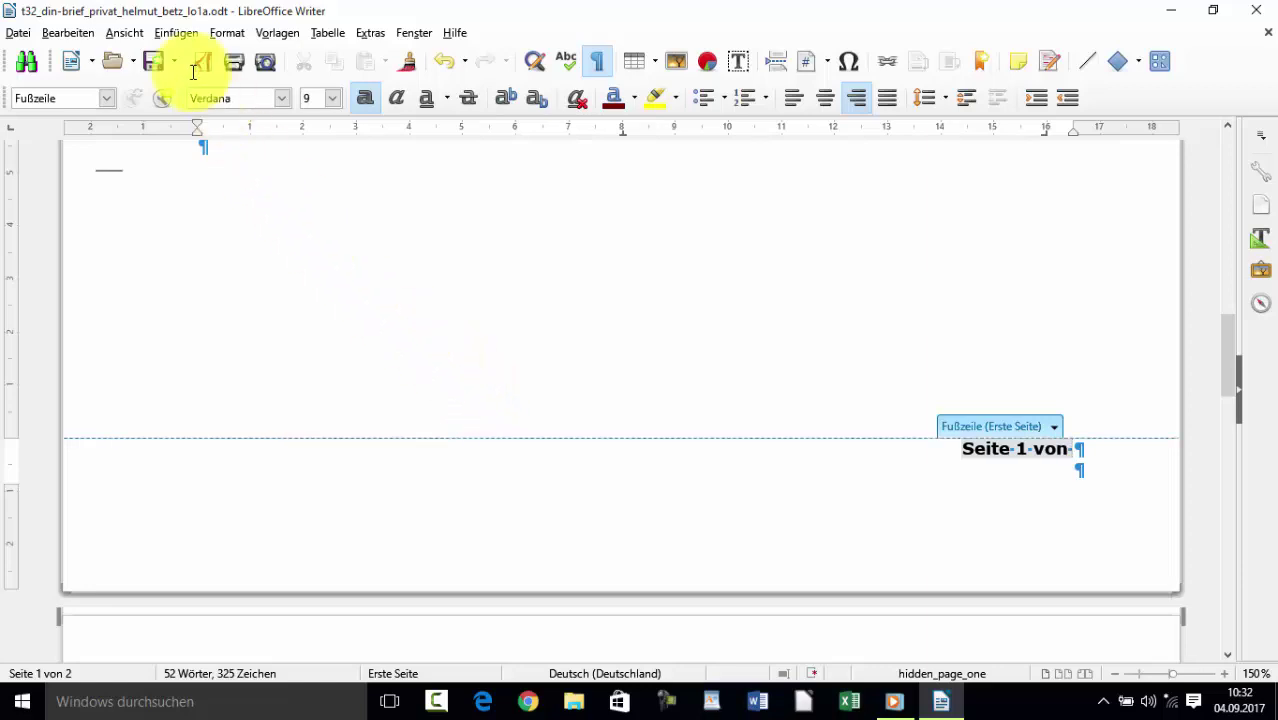
click(172, 36)
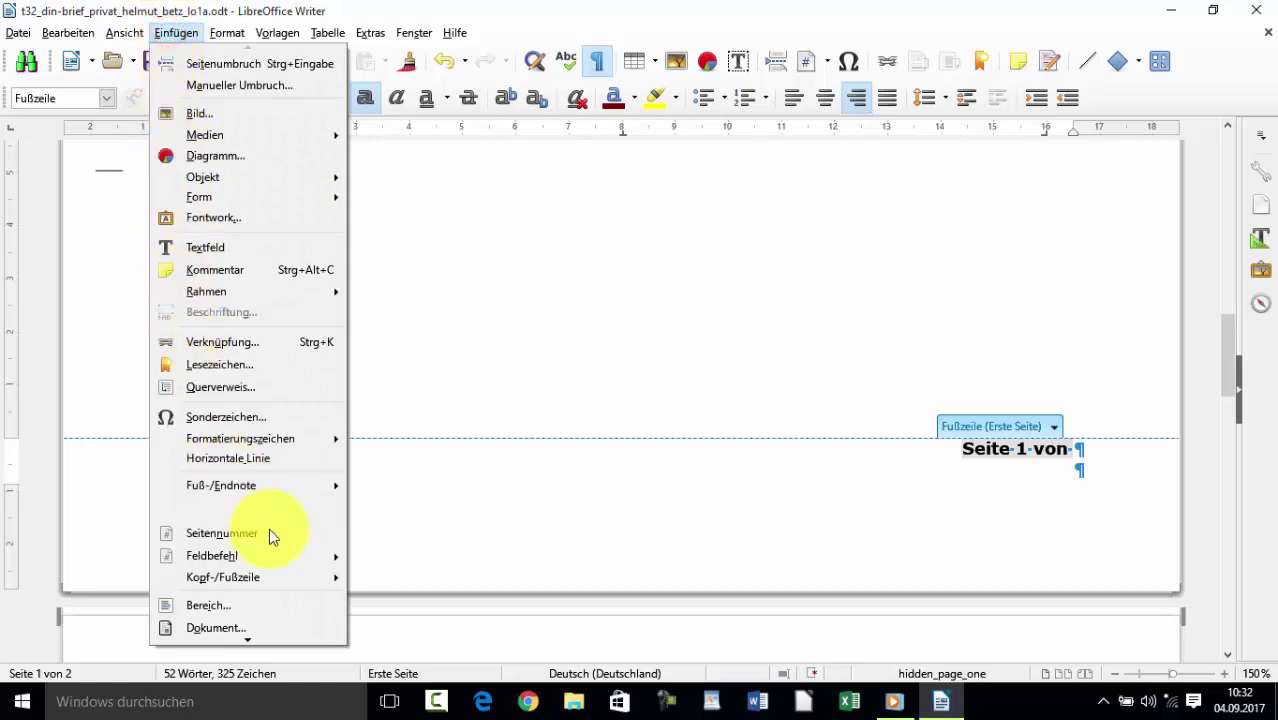
mouse_move(250, 556)
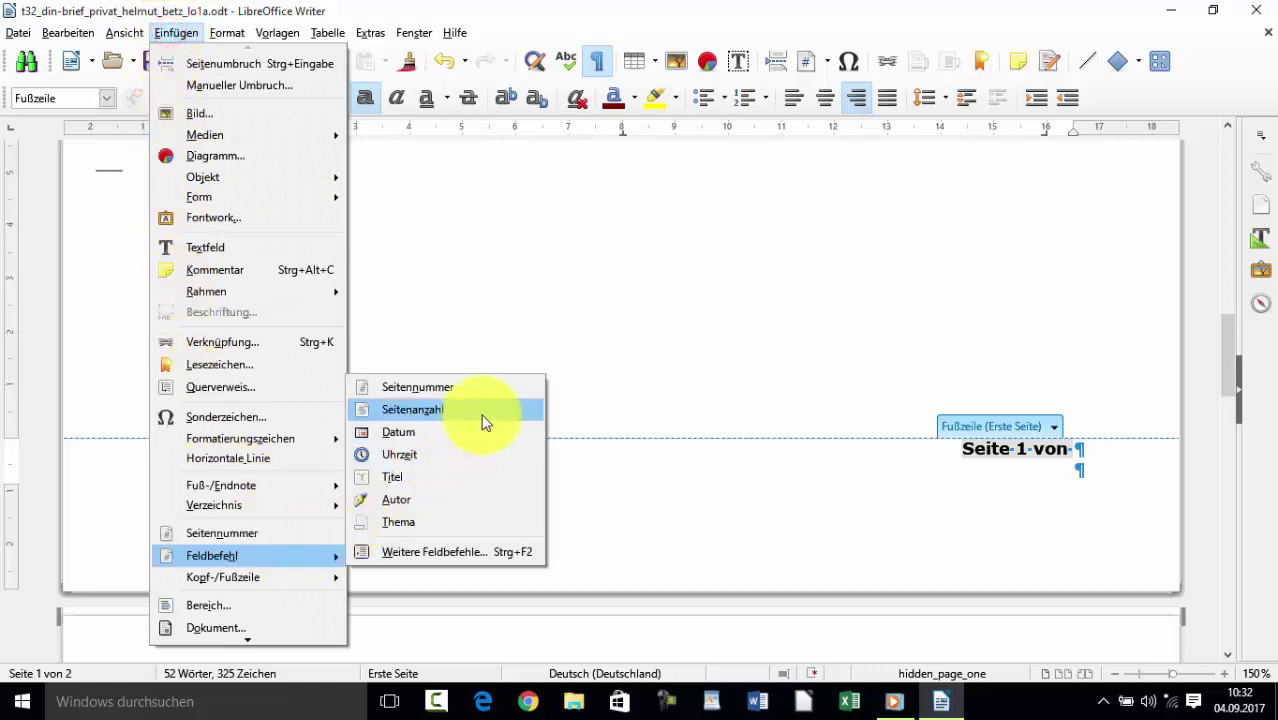
click(482, 414)
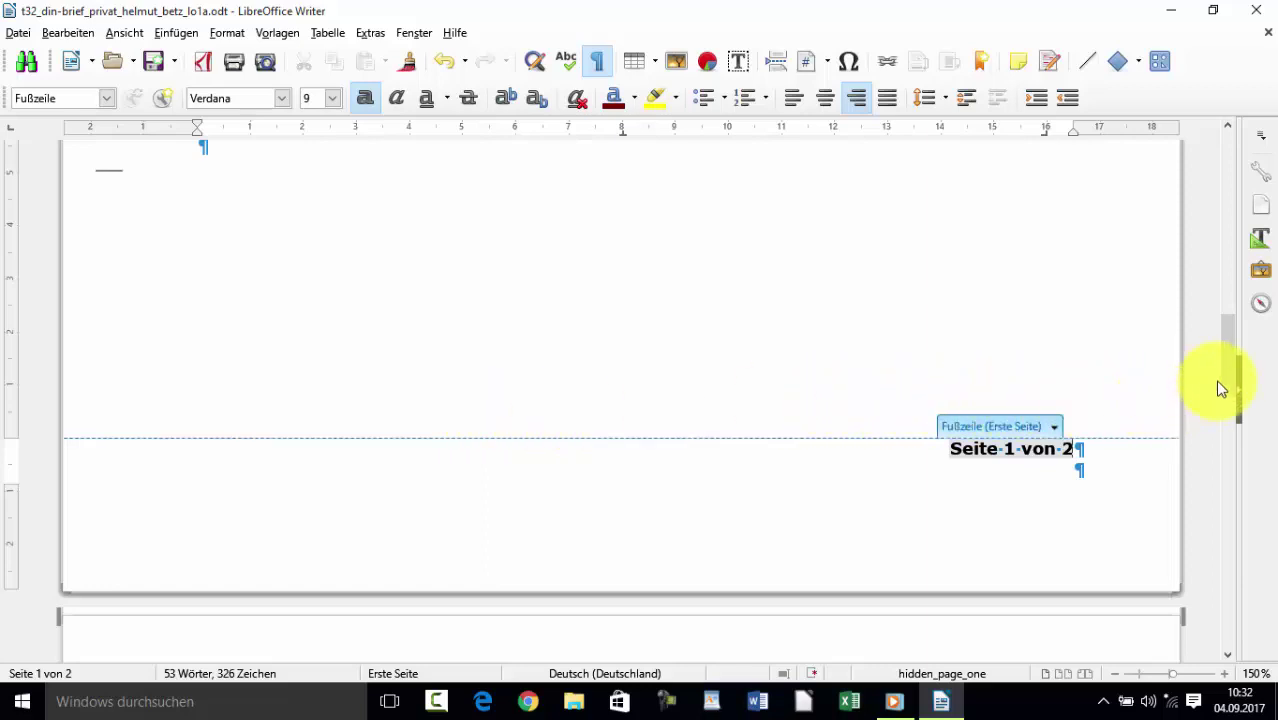
drag(1220, 388, 1230, 615)
Enter 'Seite 2 von 2' in the page-2 footer with Seitennummer and Seitenanzahl fields.
click(1082, 478)
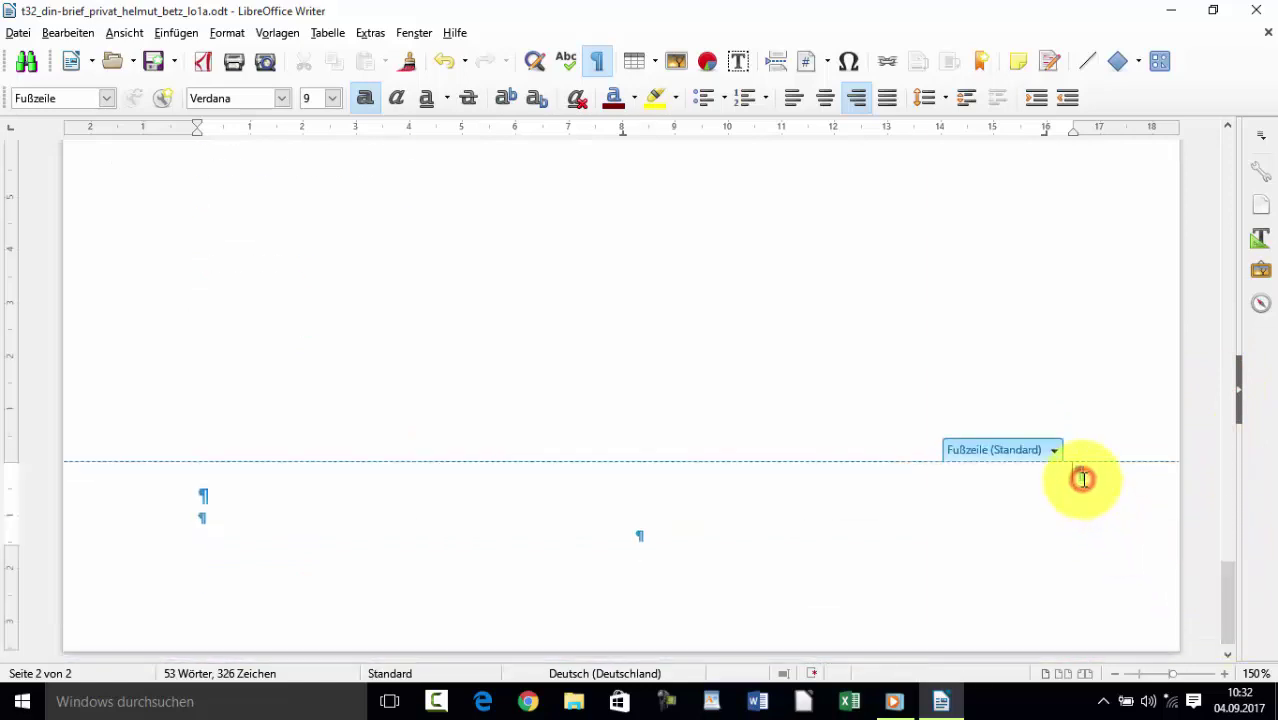
text(Seite)
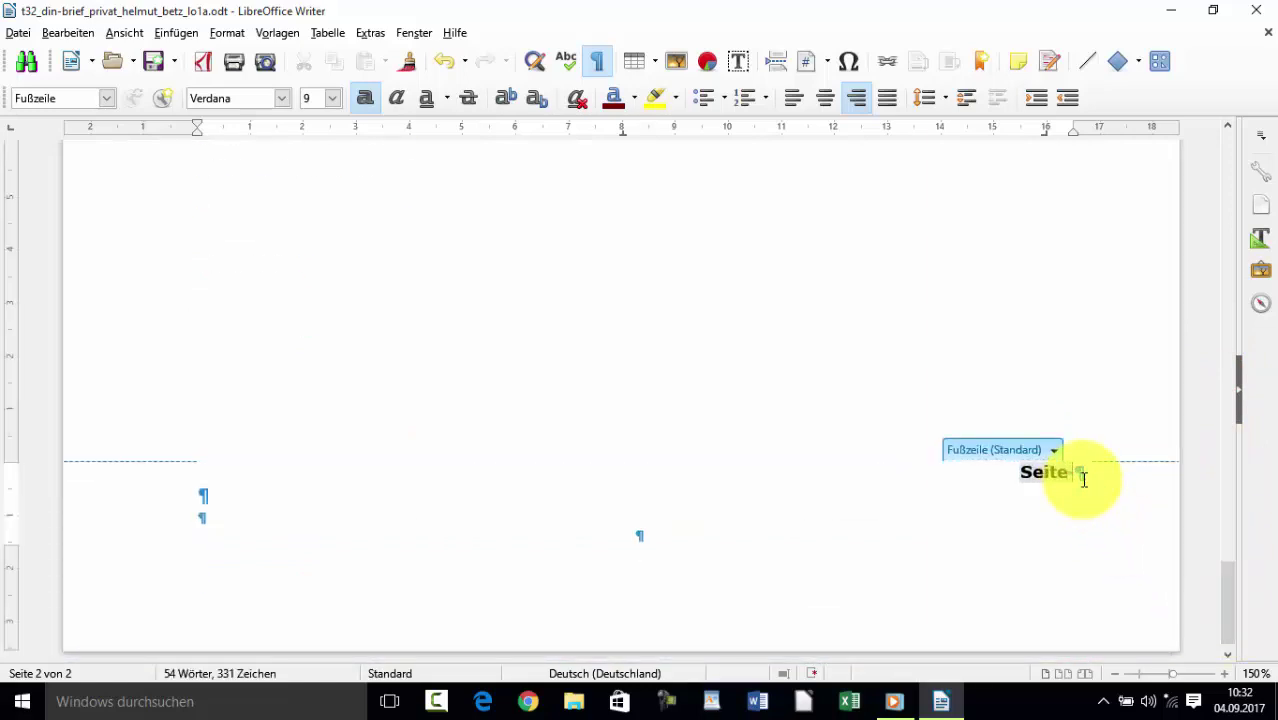
click(175, 33)
mouse_move(212, 556)
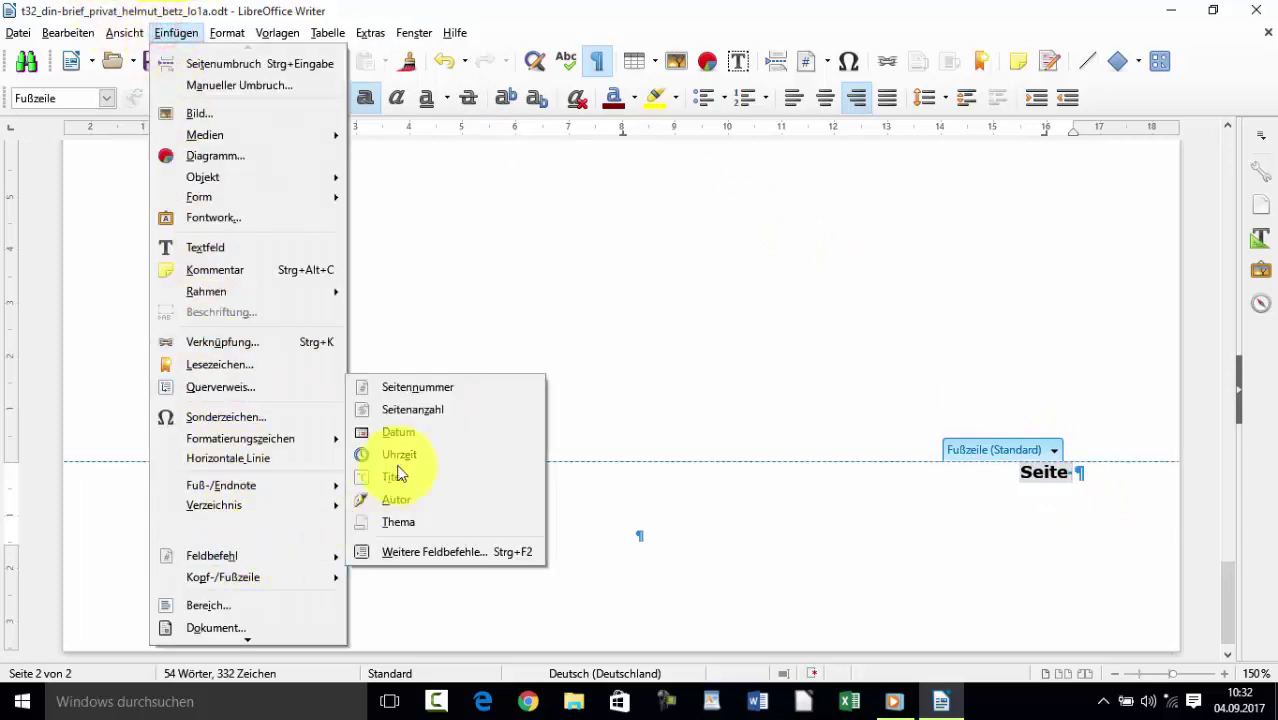
click(468, 386)
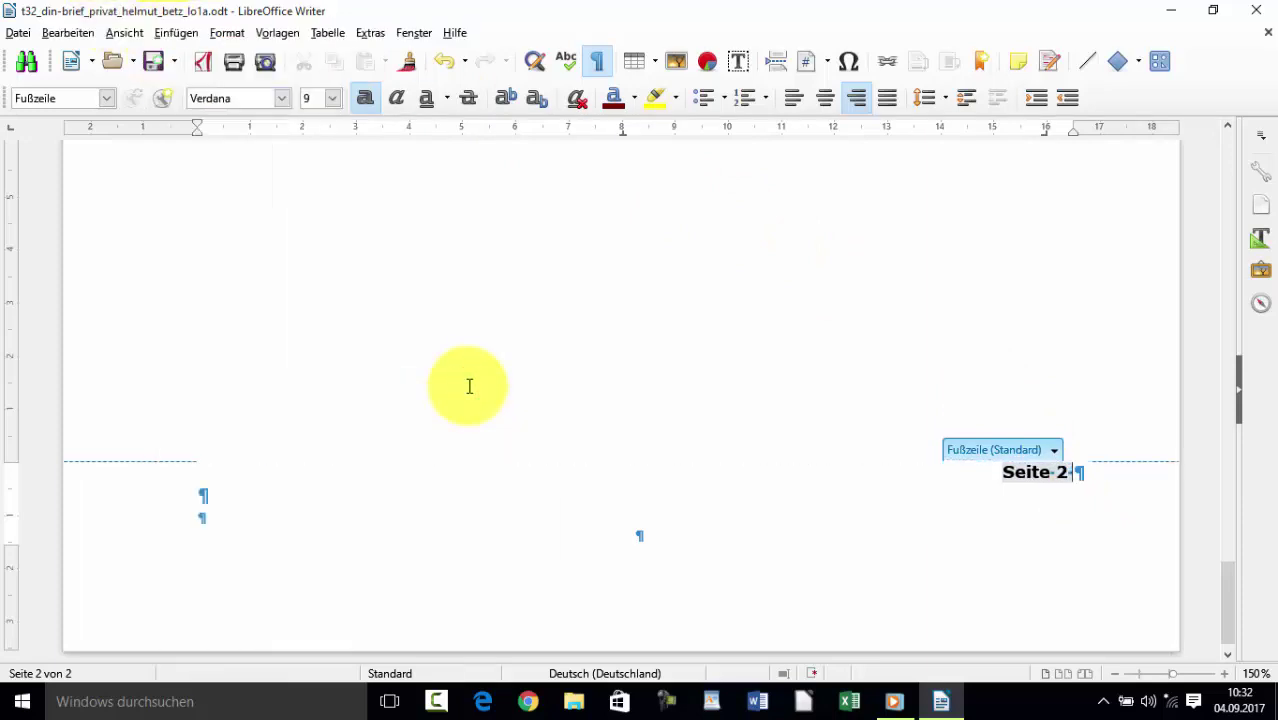
text(von)
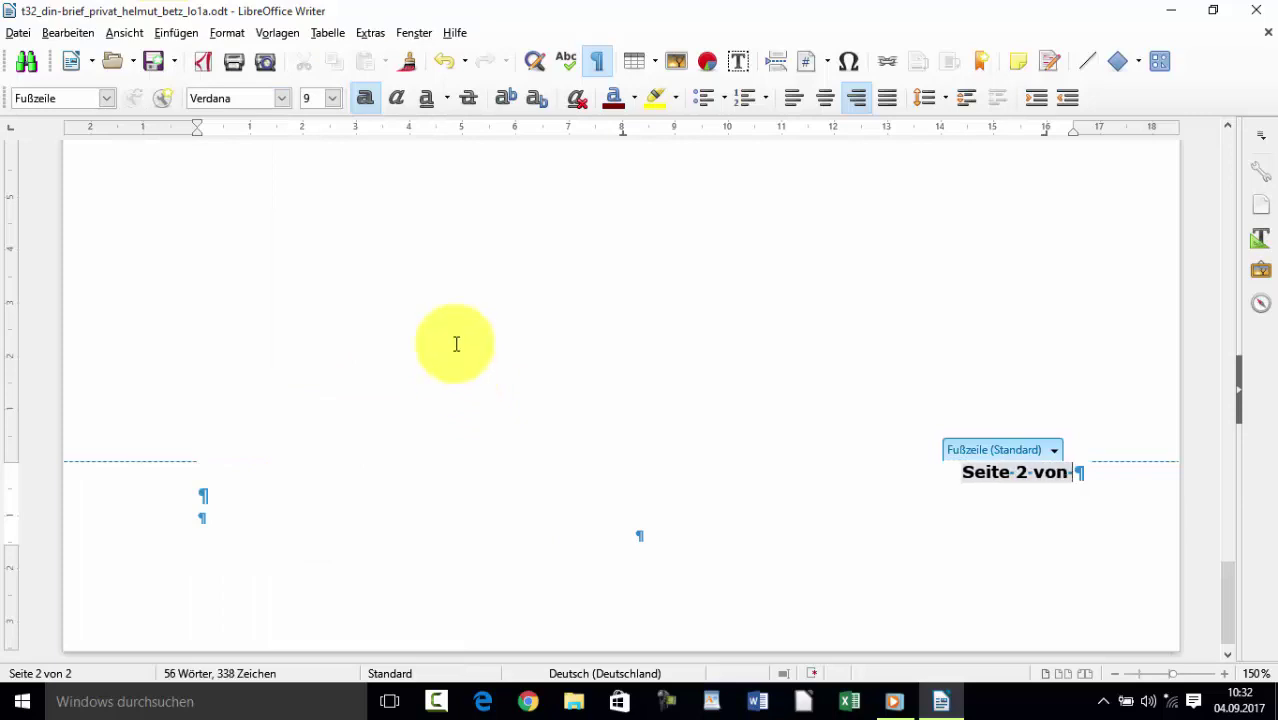
click(160, 33)
mouse_move(212, 555)
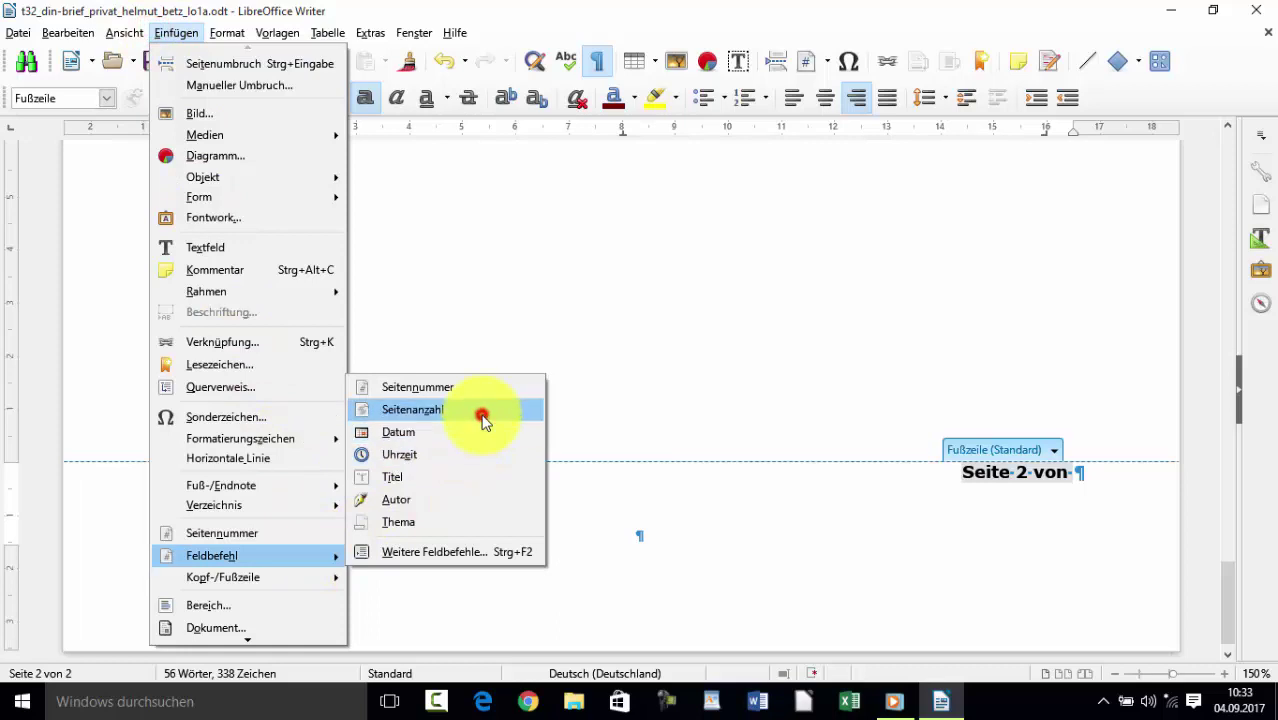
click(478, 410)
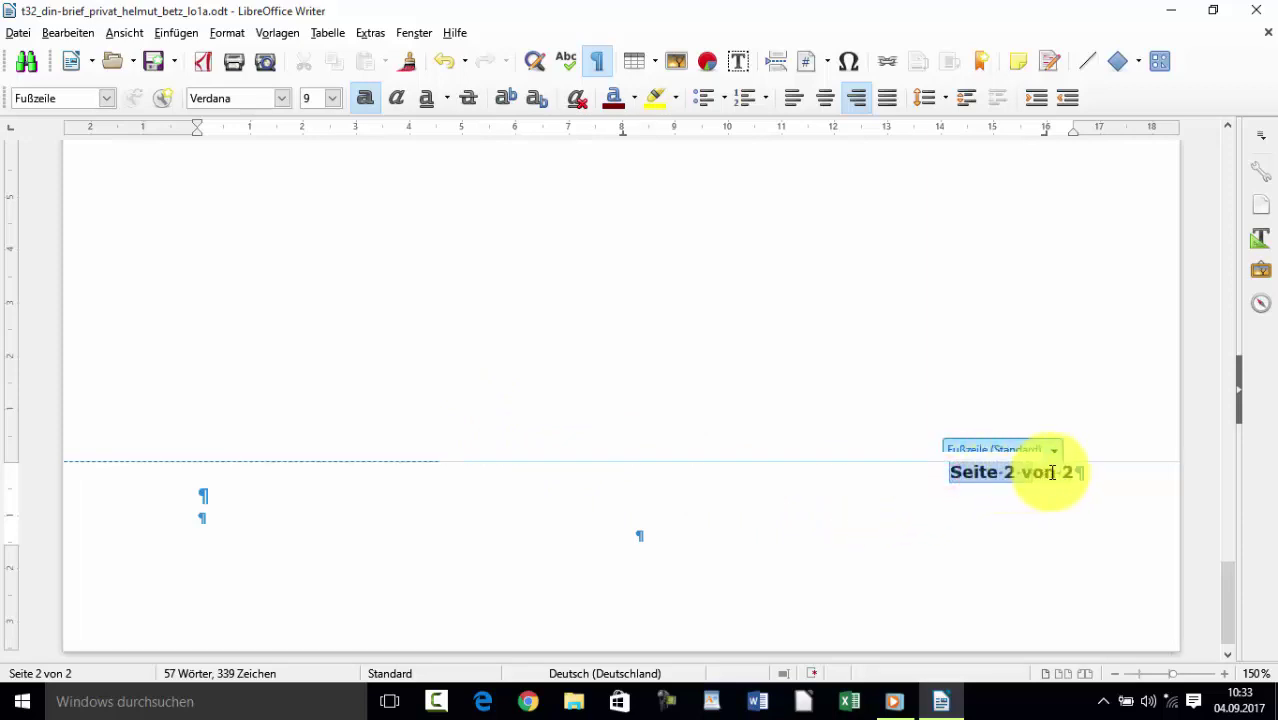
drag(981, 473, 1072, 472)
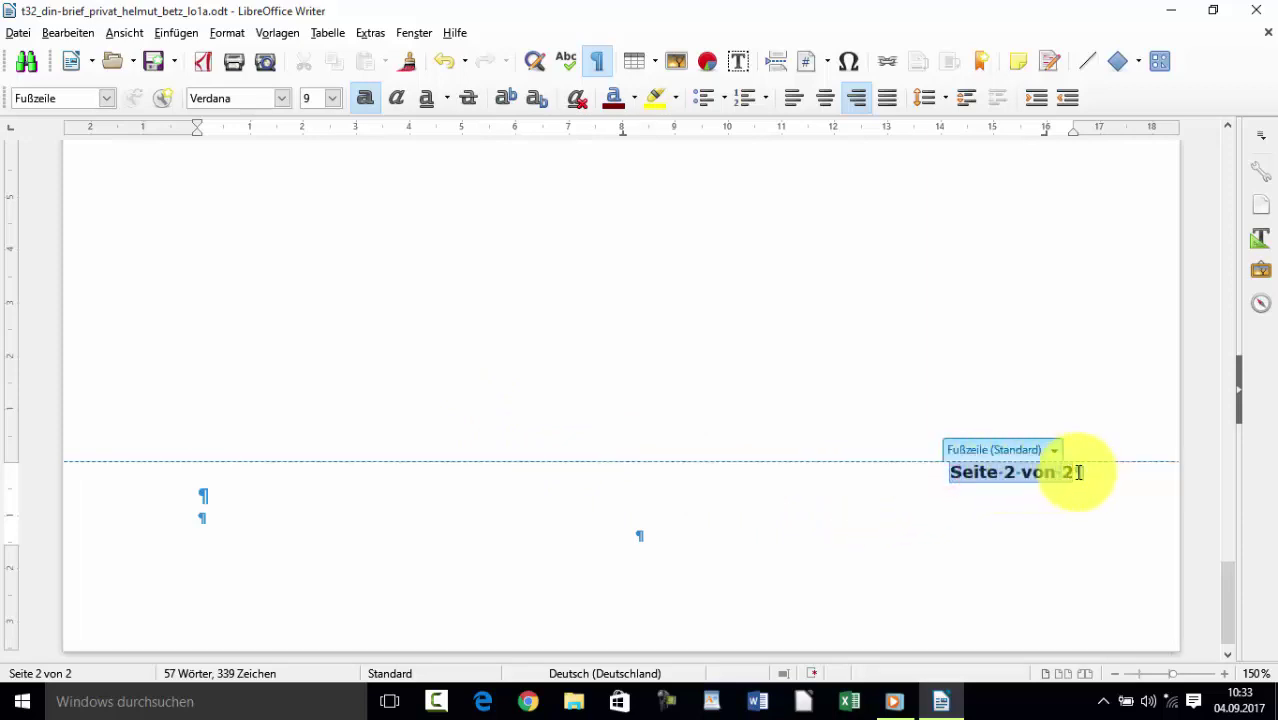
Remove bold from the 'Seite 2 von 2' and 'Seite 1 von 2' footer lines.
click(368, 100)
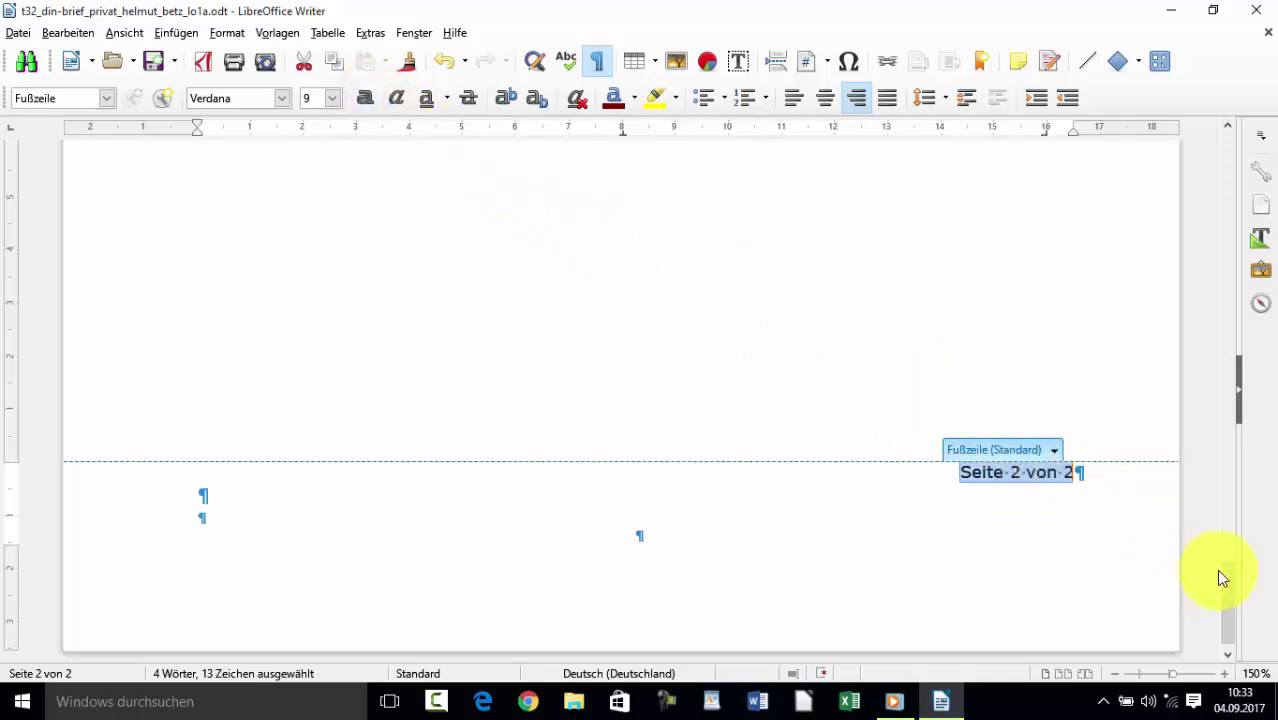
drag(1230, 580, 1200, 348)
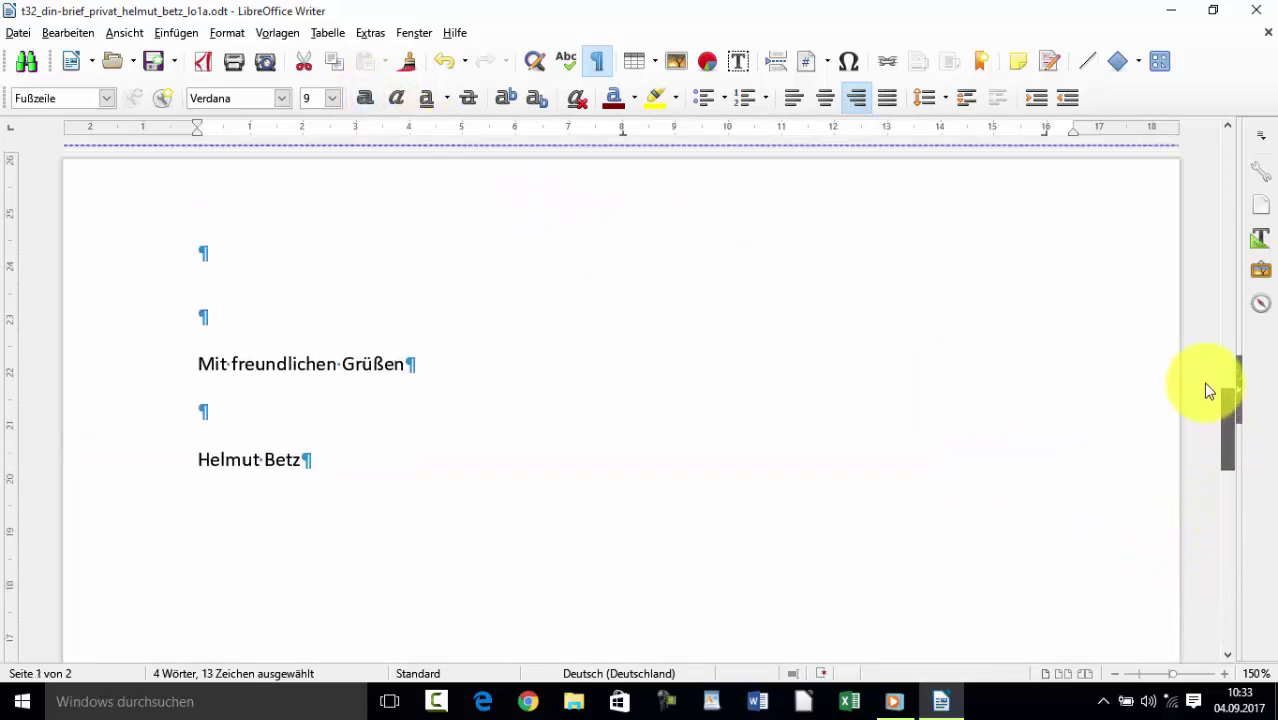
scroll(1200, 348, up, 1)
drag(946, 373, 1073, 372)
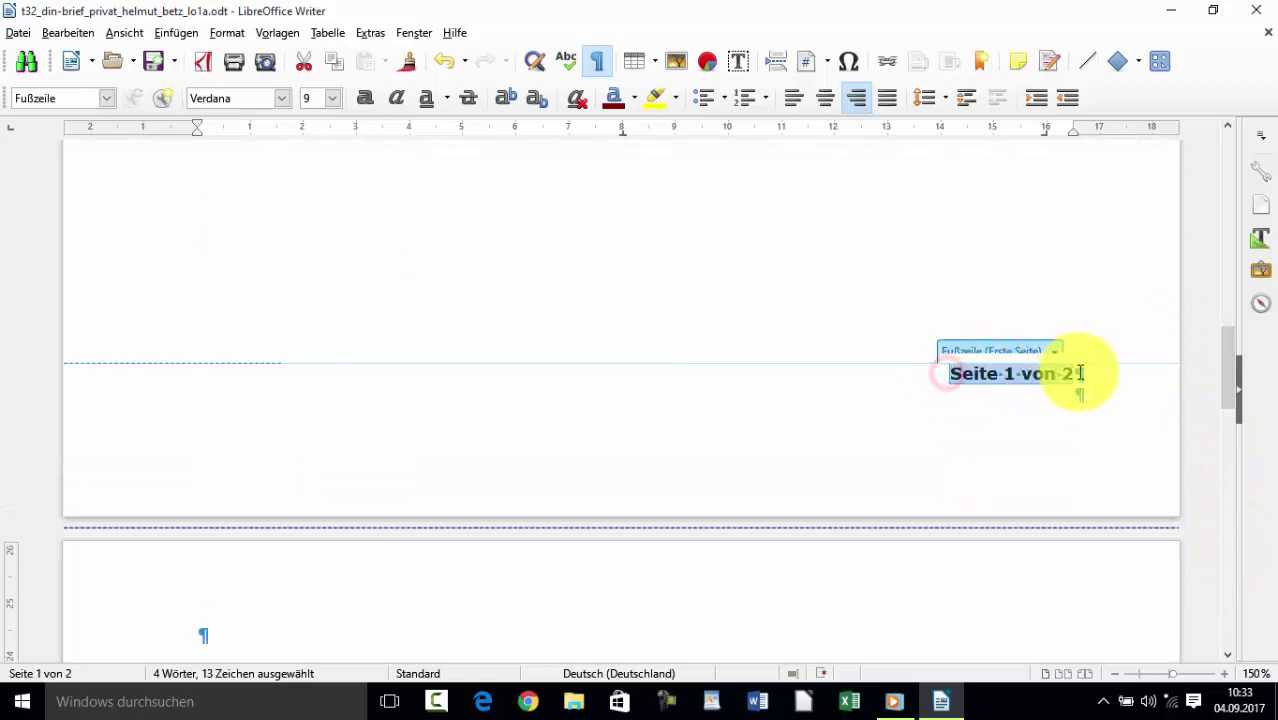
click(366, 100)
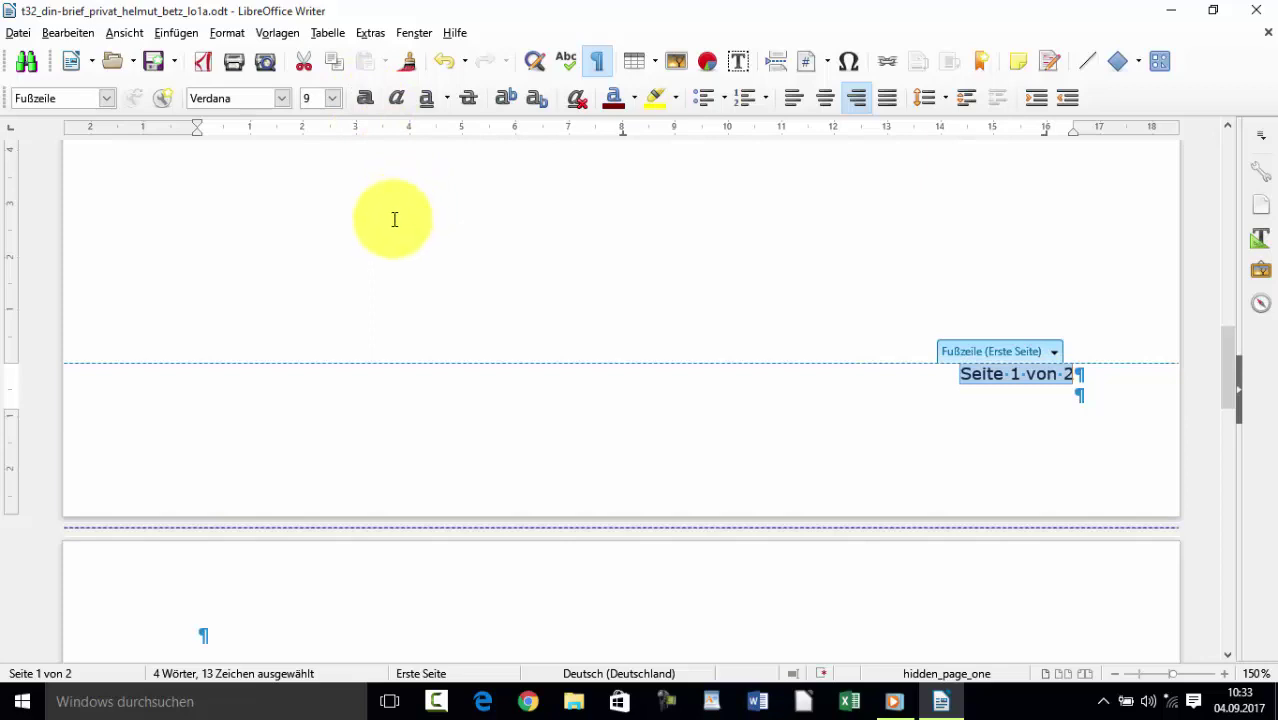
click(565, 277)
scroll(467, 342, up, 3)
Delete an empty line above 'Mit freundlichen Grüßen' in the letter body.
click(379, 439)
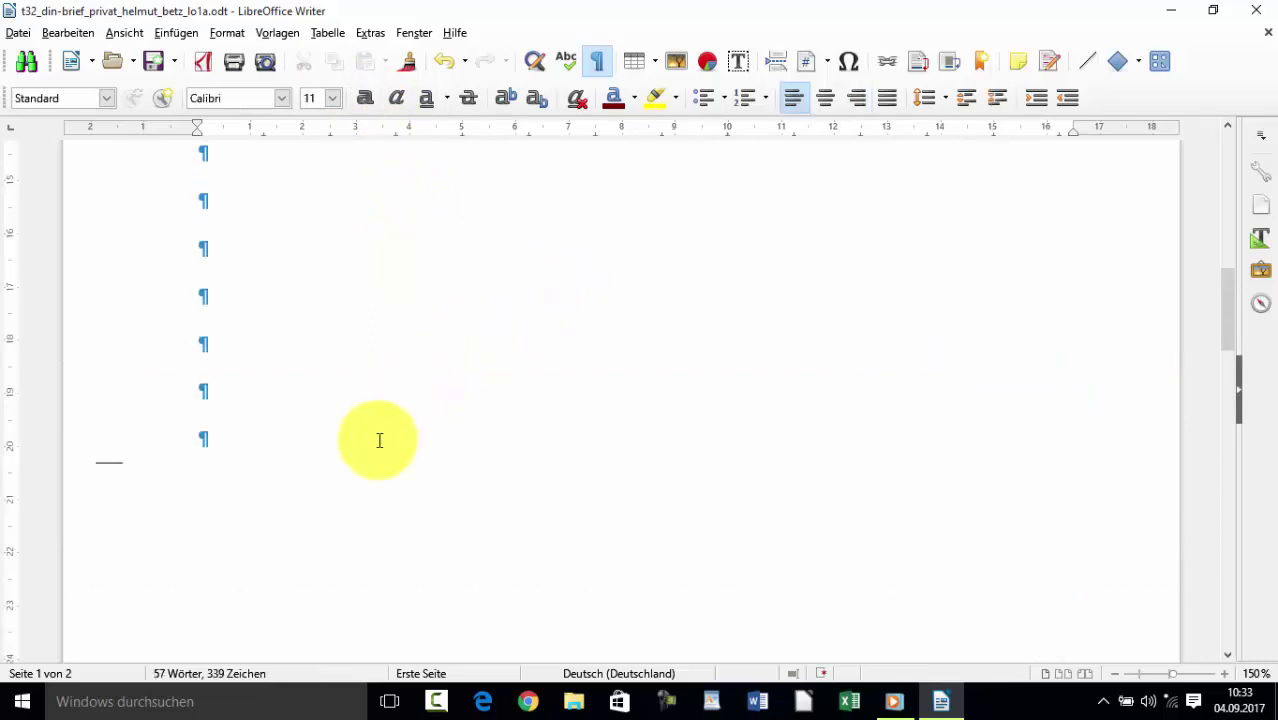
scroll(379, 439, down, 3)
scroll(379, 439, down, 5)
click(347, 490)
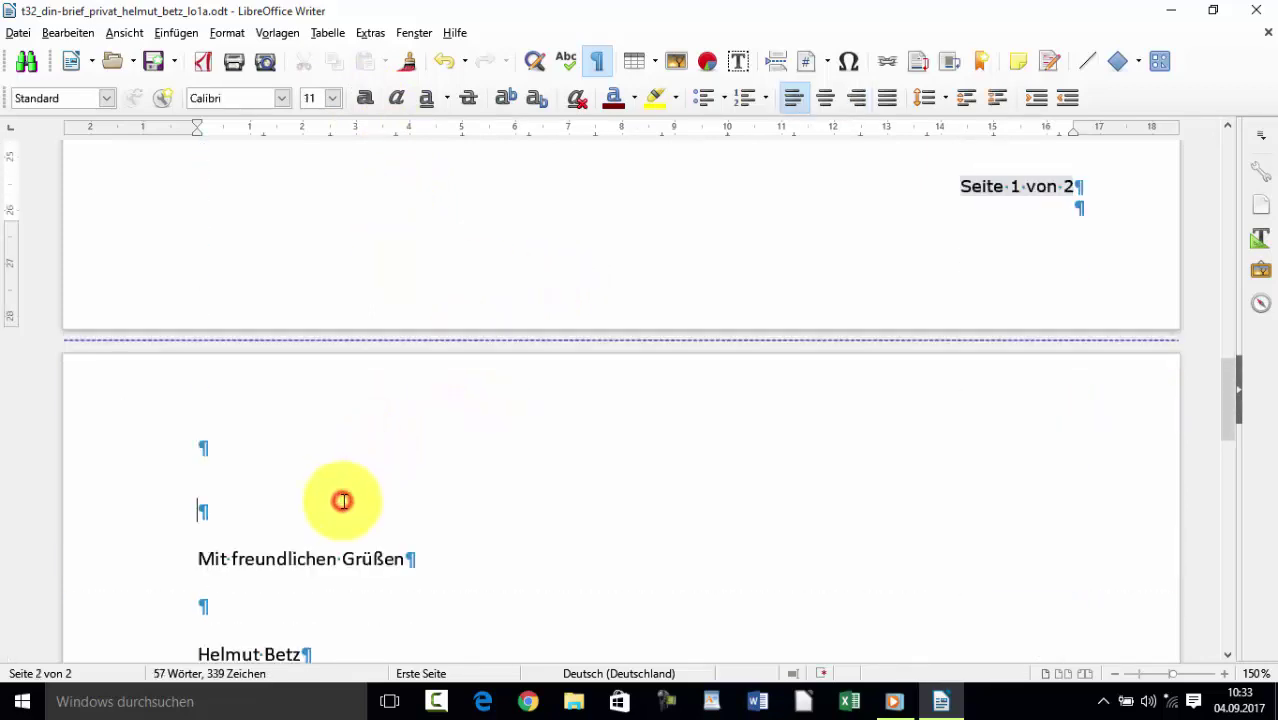
key(BackSpace)
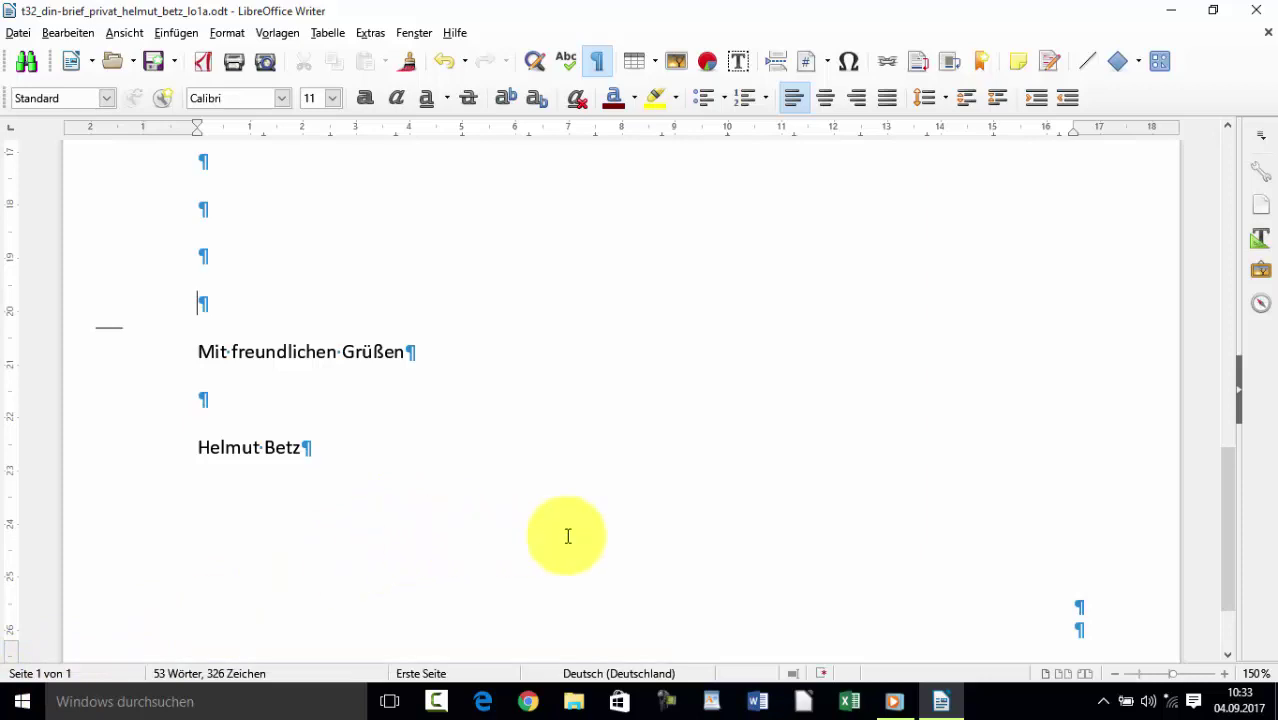
click(1228, 516)
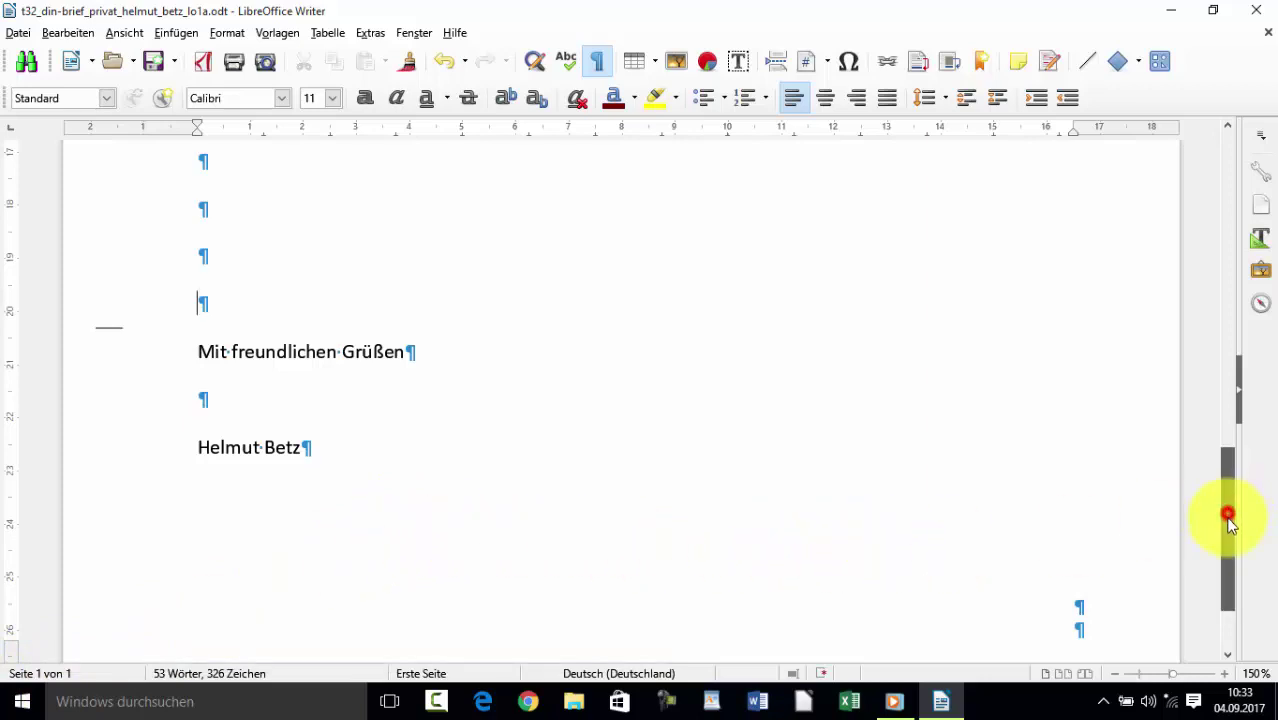
drag(1228, 516, 1228, 548)
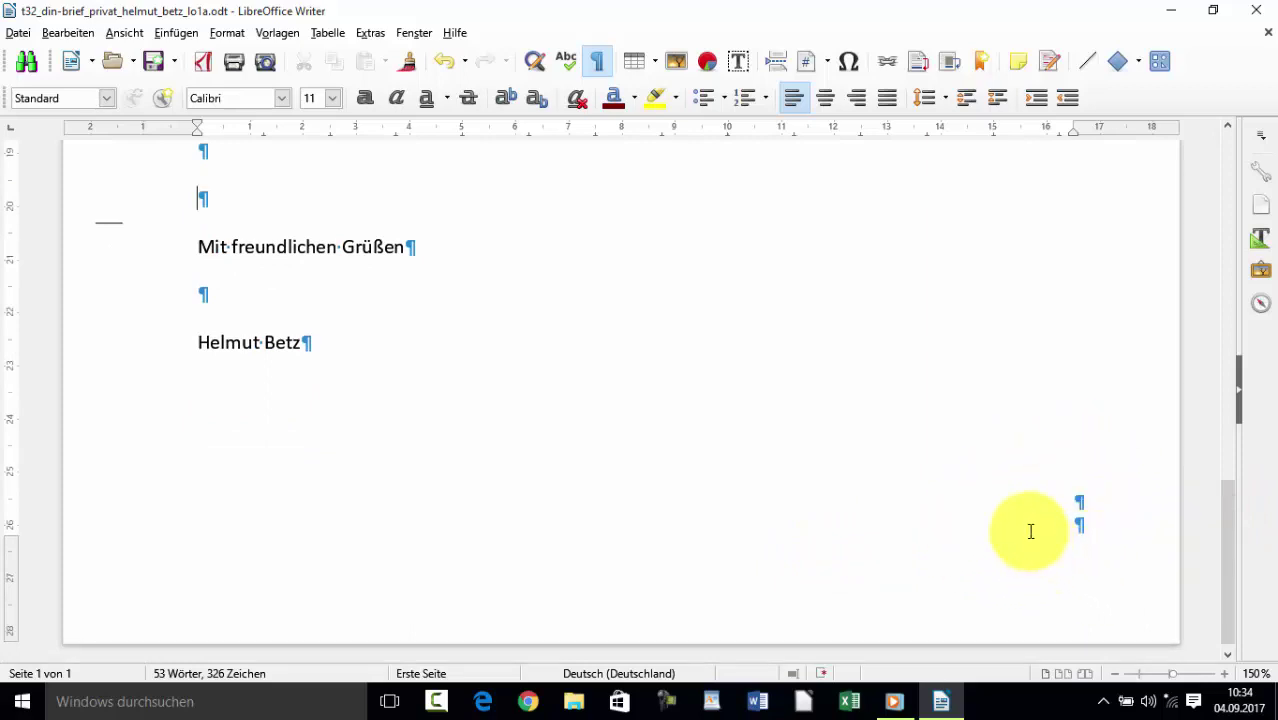
Remove the page break and extra empty lines so the letter fits on one page.
key(ctrl+Return)
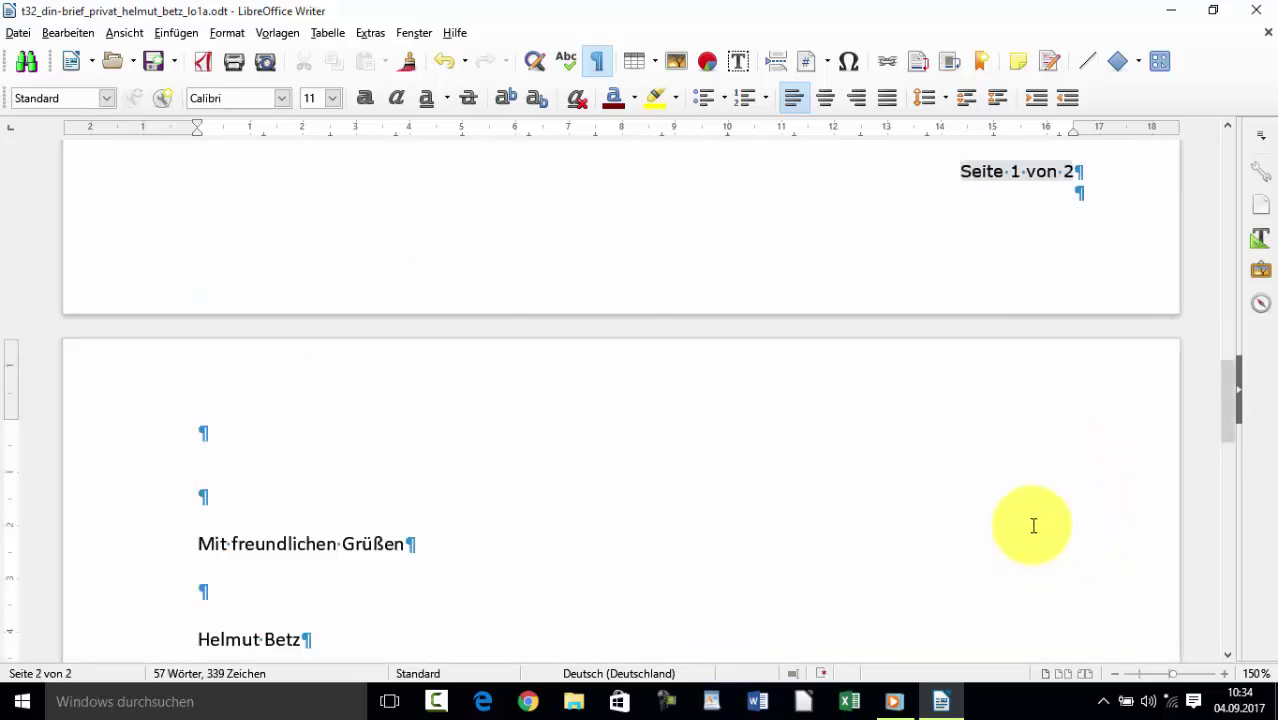
scroll(1221, 386, up, 3)
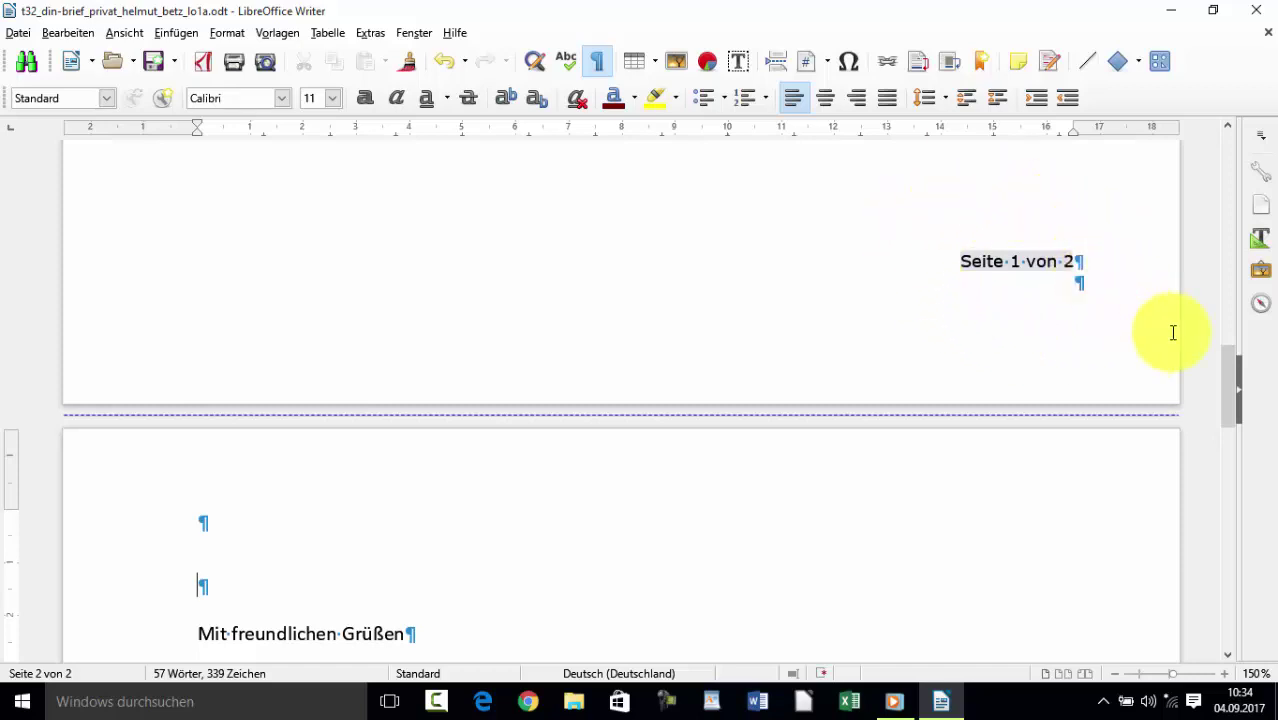
drag(1230, 368, 1233, 480)
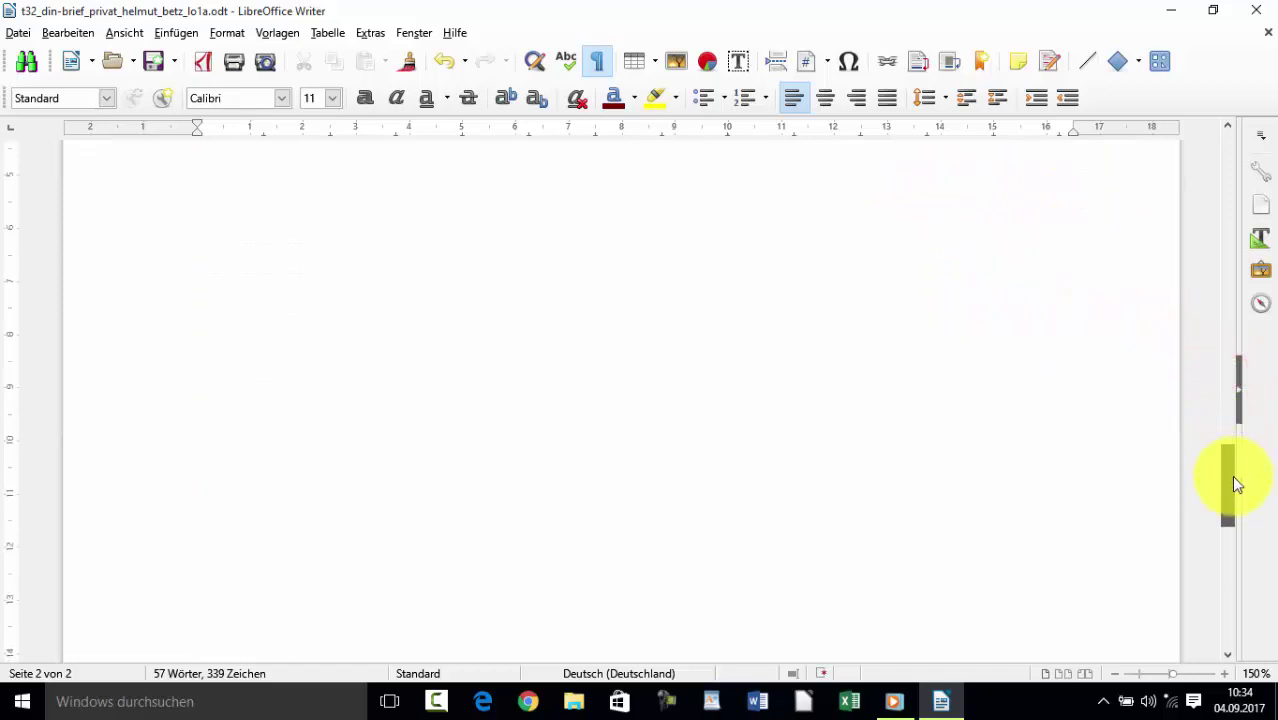
drag(1233, 541, 1238, 585)
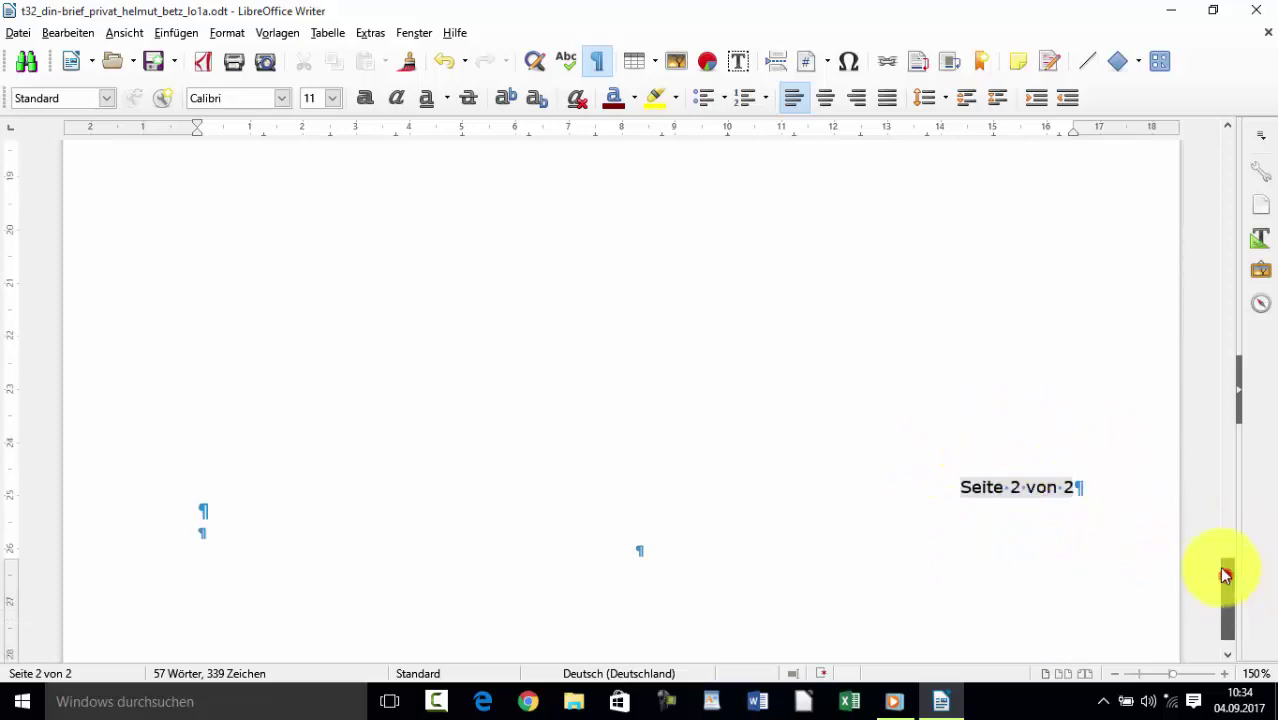
drag(1226, 575, 1200, 420)
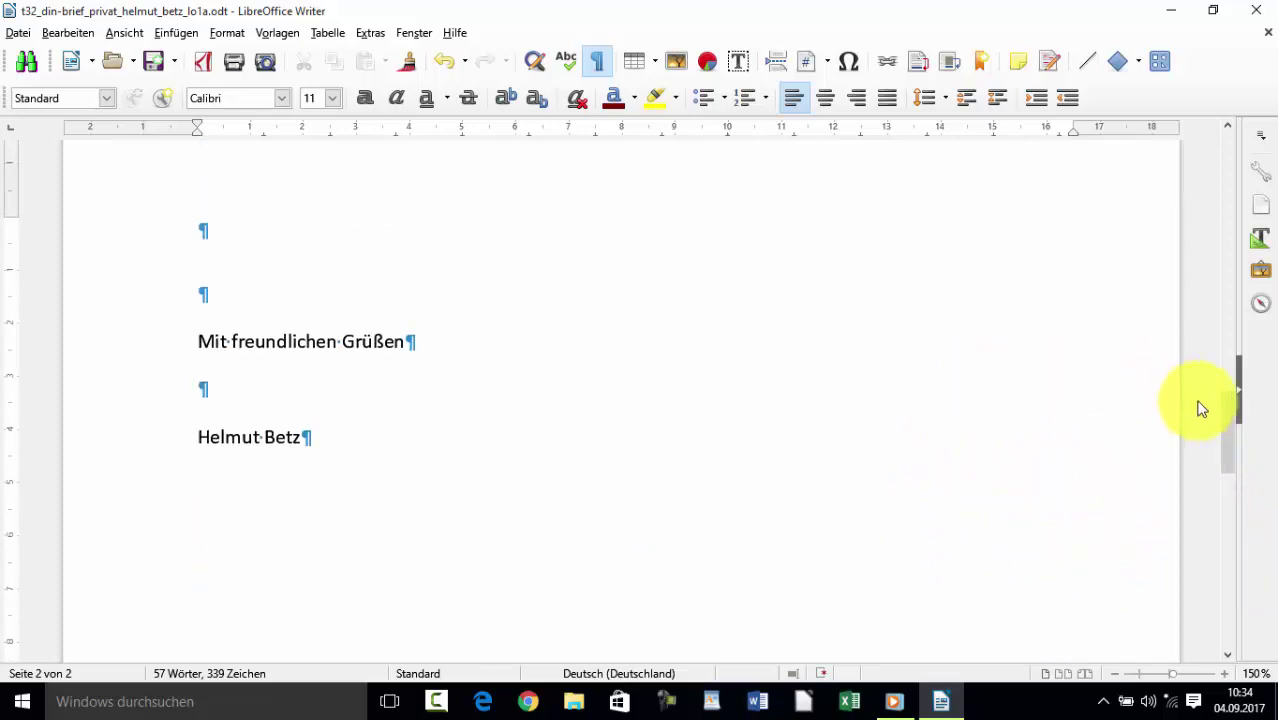
key(BackSpace)
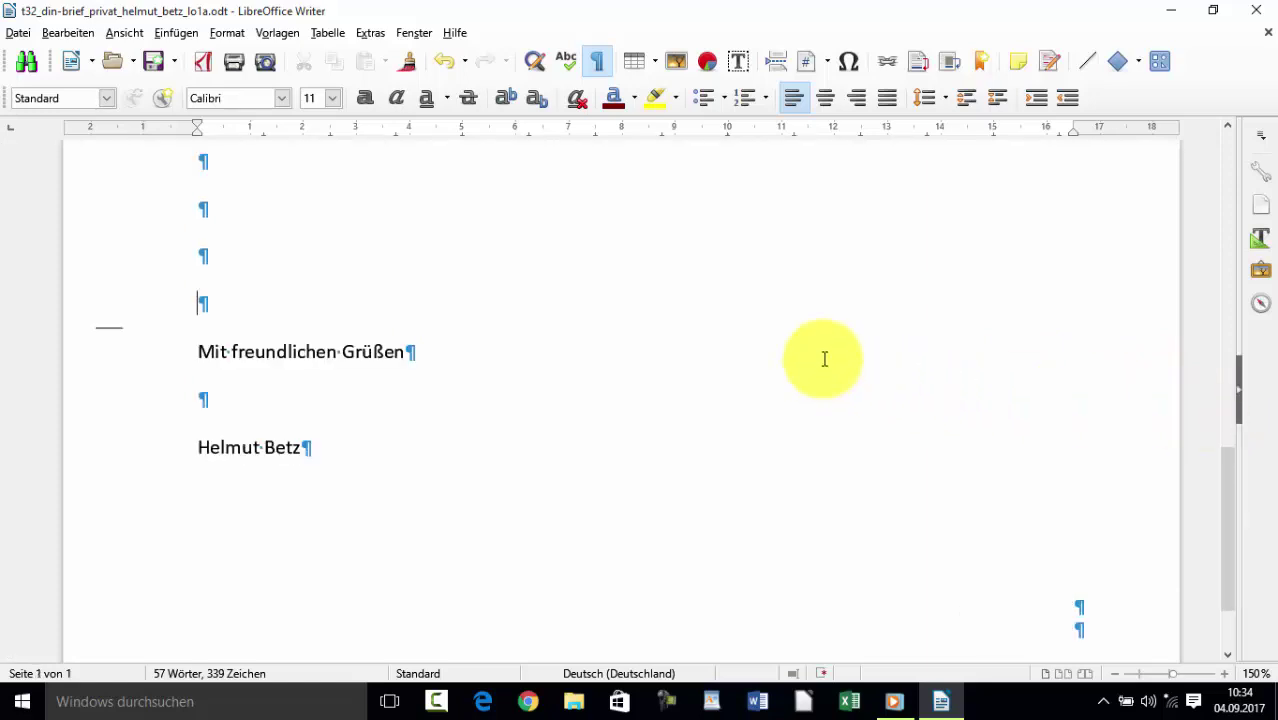
key(BackSpace)
scroll(801, 339, up, 4)
scroll(792, 336, up, 5)
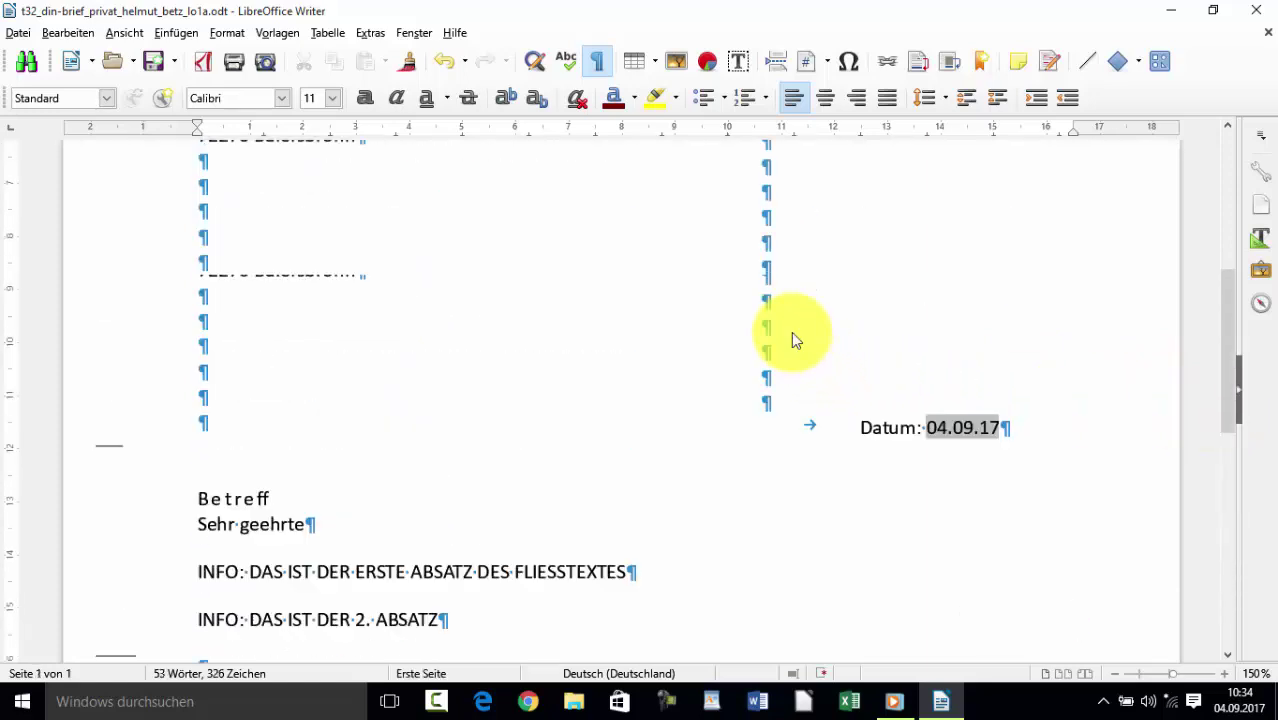
scroll(791, 331, up, 5)
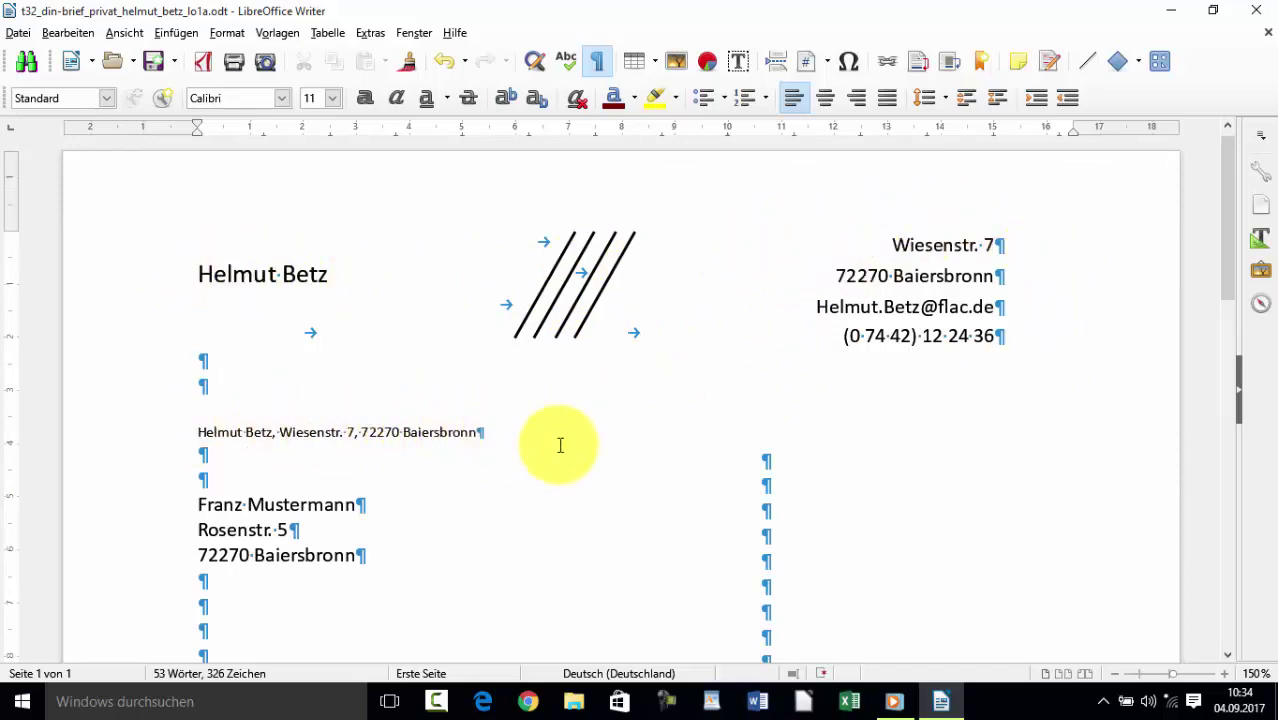
scroll(565, 445, down, 3)
scroll(621, 466, down, 8)
scroll(621, 466, down, 3)
scroll(621, 466, down, 3)
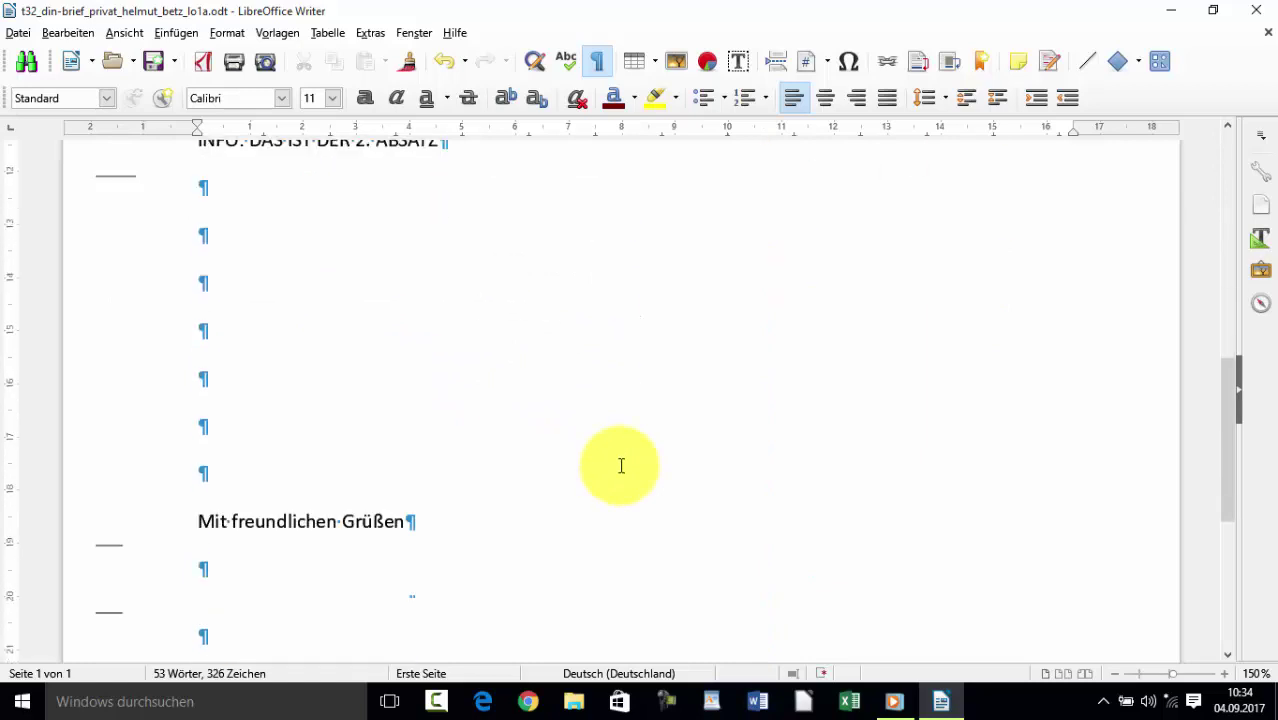
scroll(621, 466, down, 2)
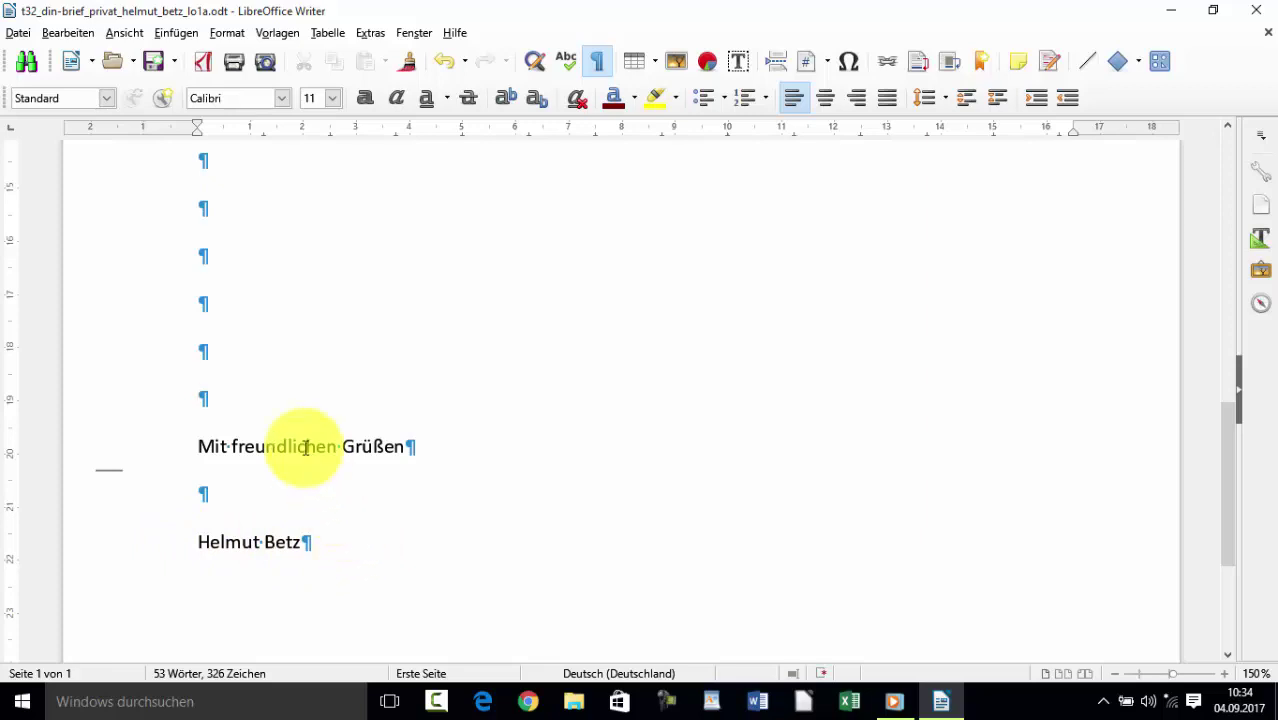
Save the letter on the Desktop as the ODF text template 'Mein DIN-Brief.ott'.
click(18, 34)
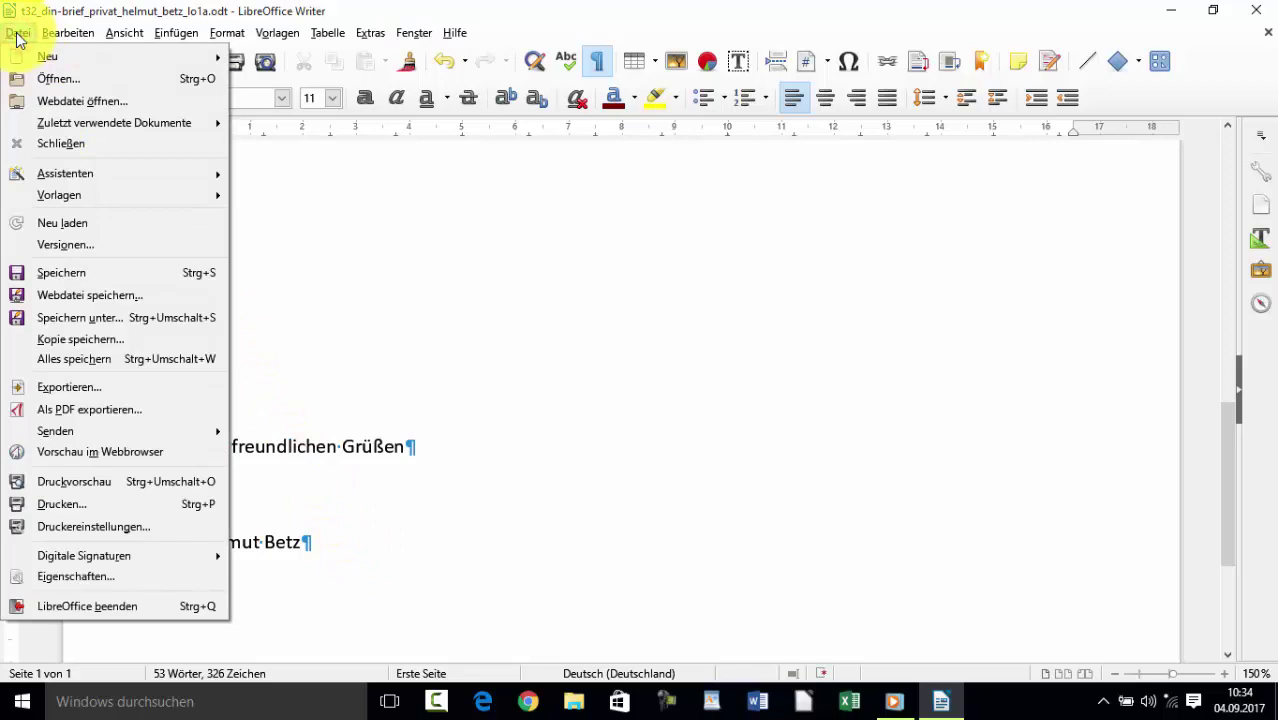
click(124, 314)
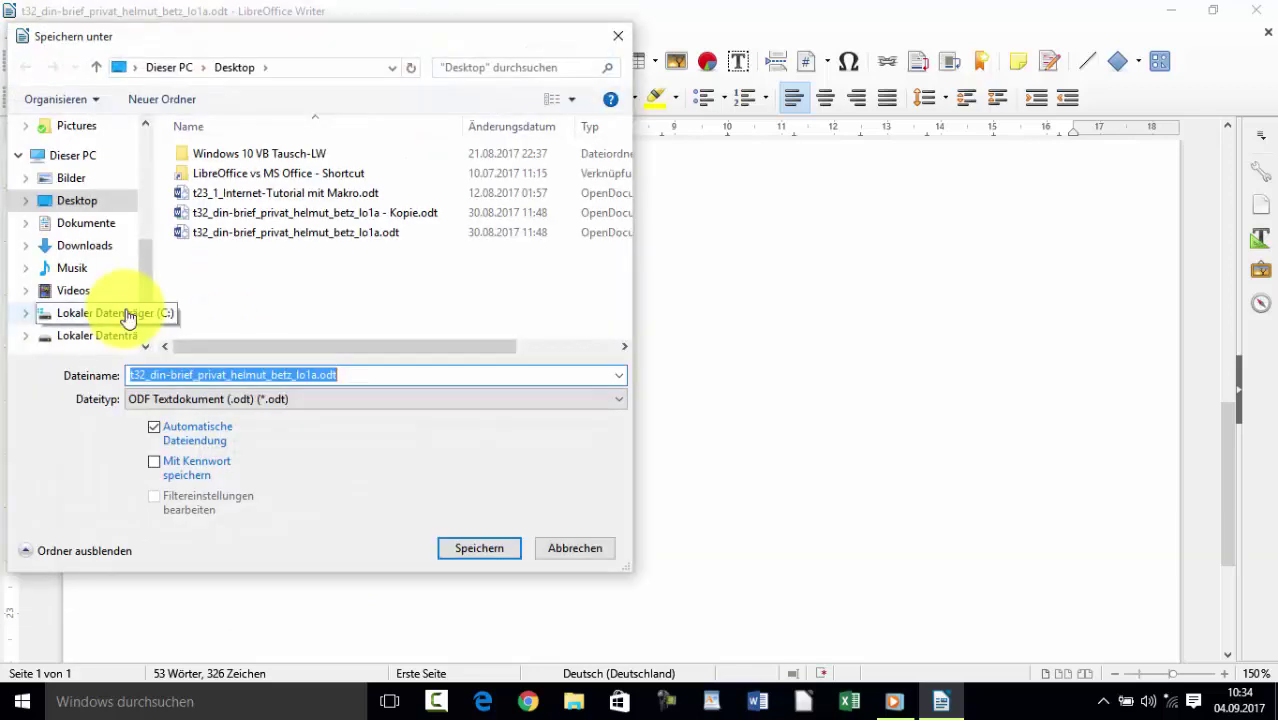
click(621, 375)
click(621, 375)
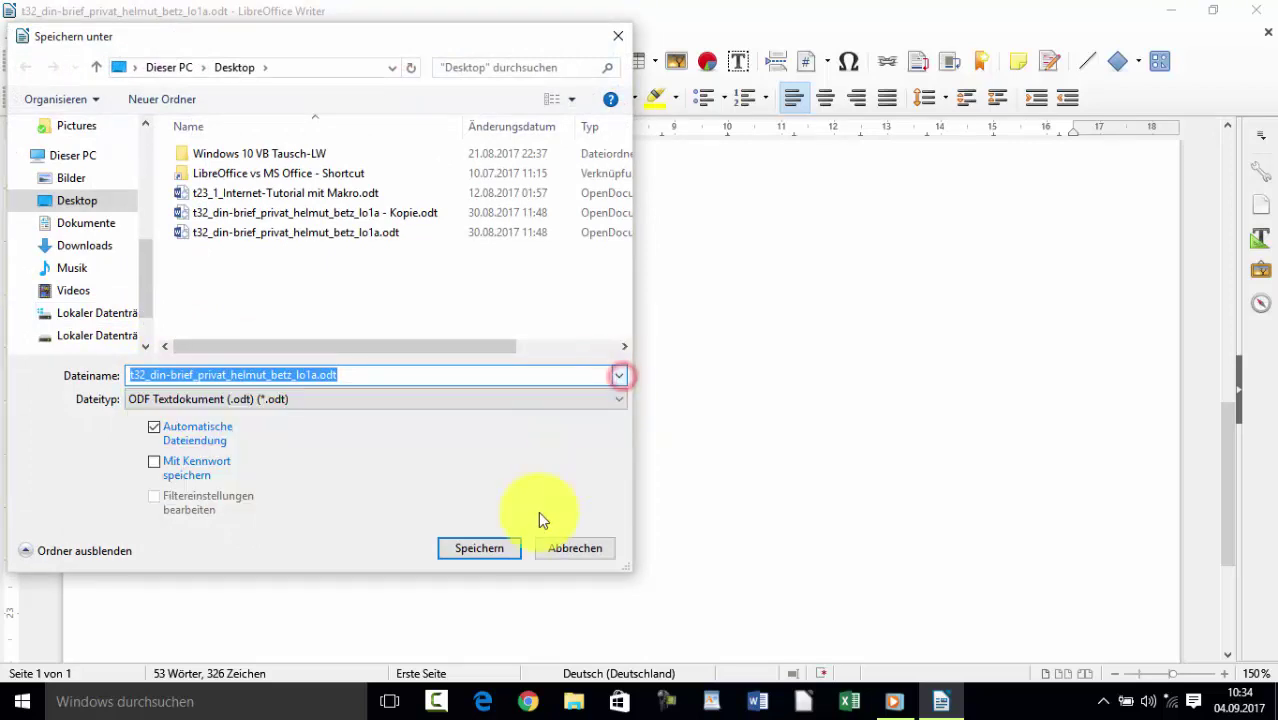
click(342, 403)
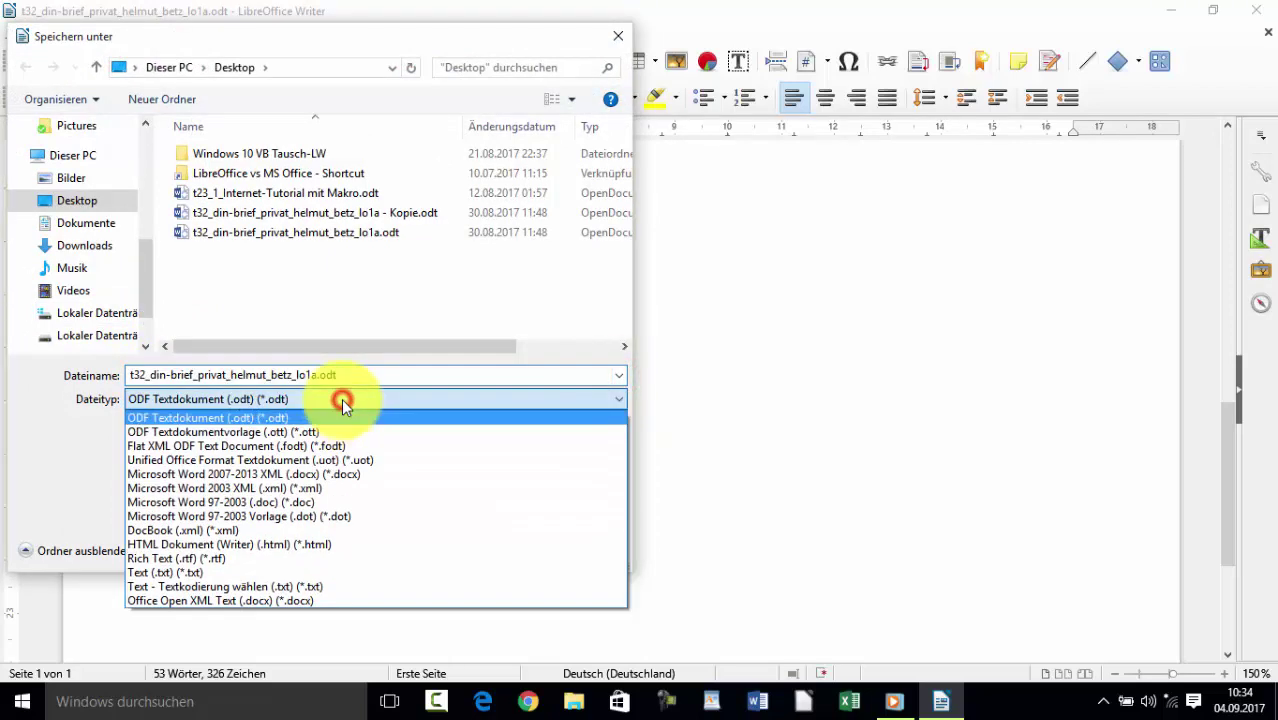
click(242, 432)
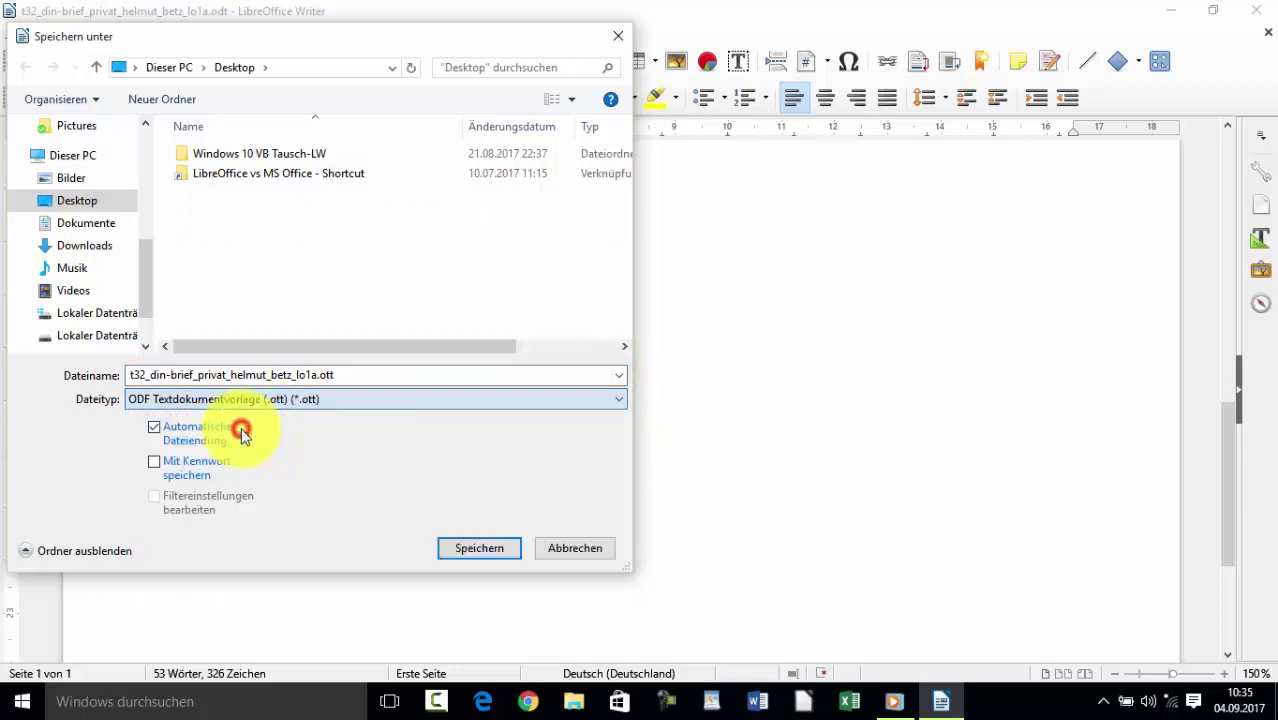
click(340, 375)
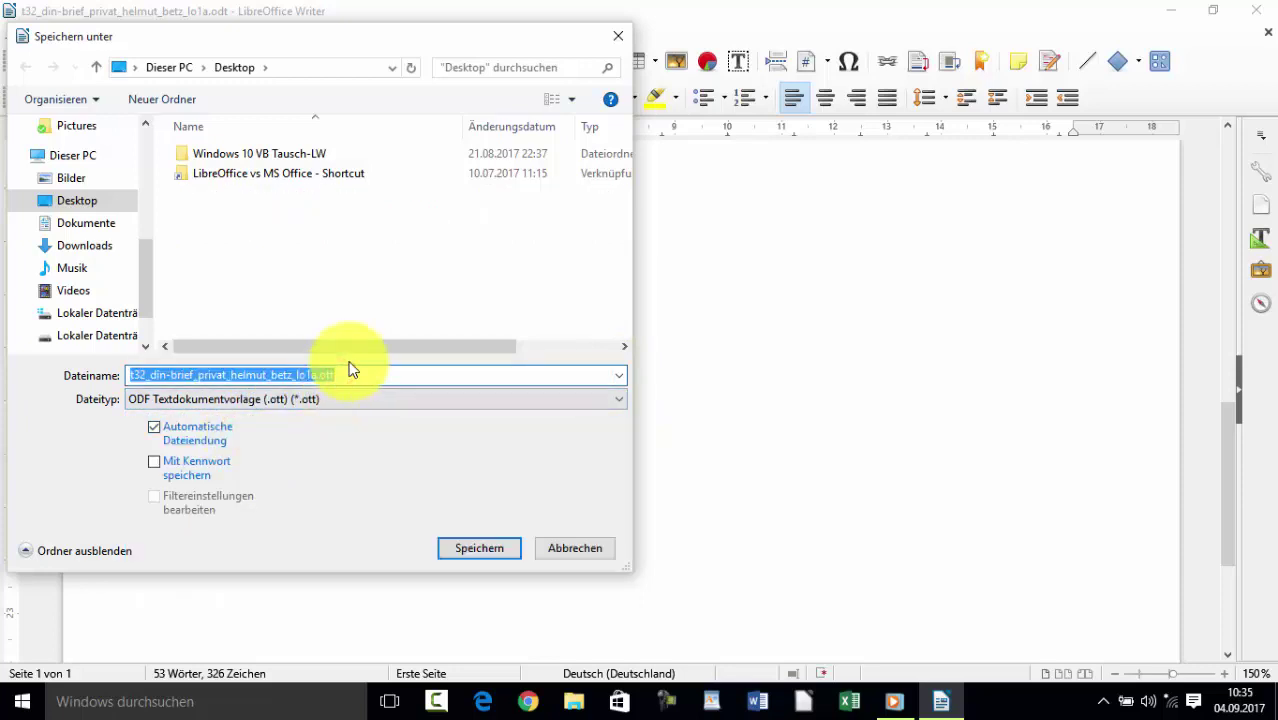
text(Mein DIN-Brief)
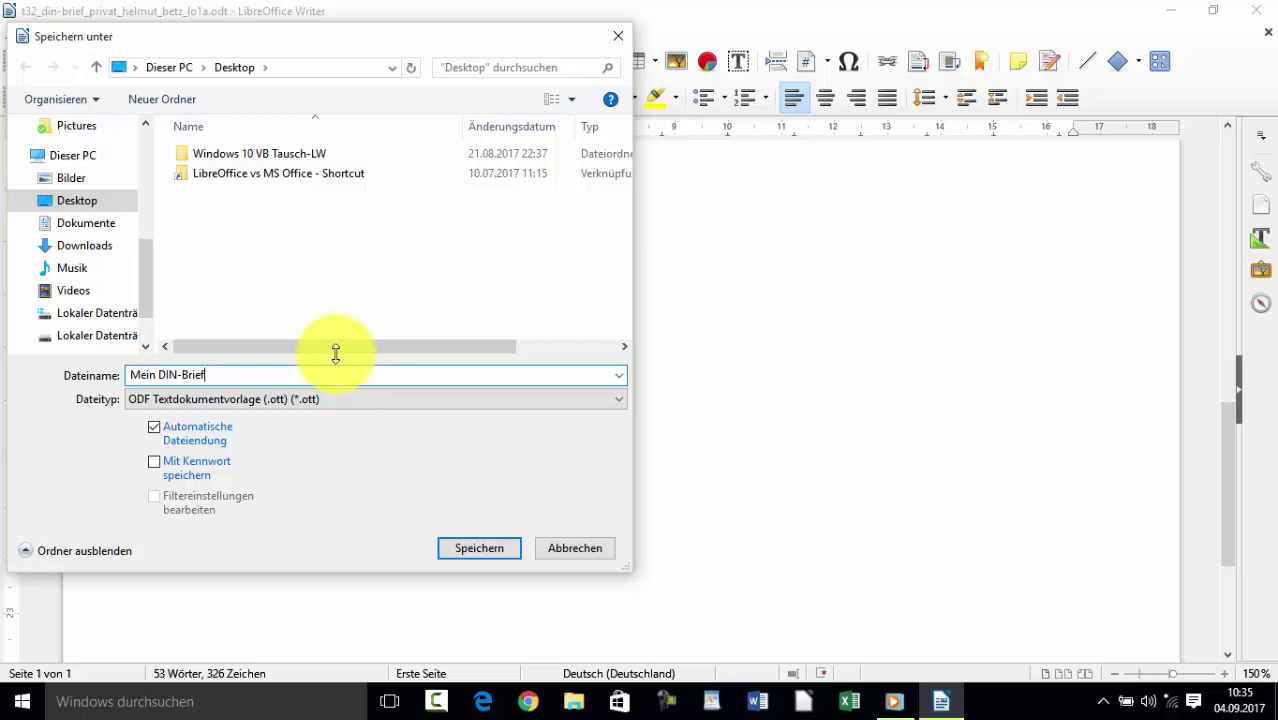
mouse_move(80, 230)
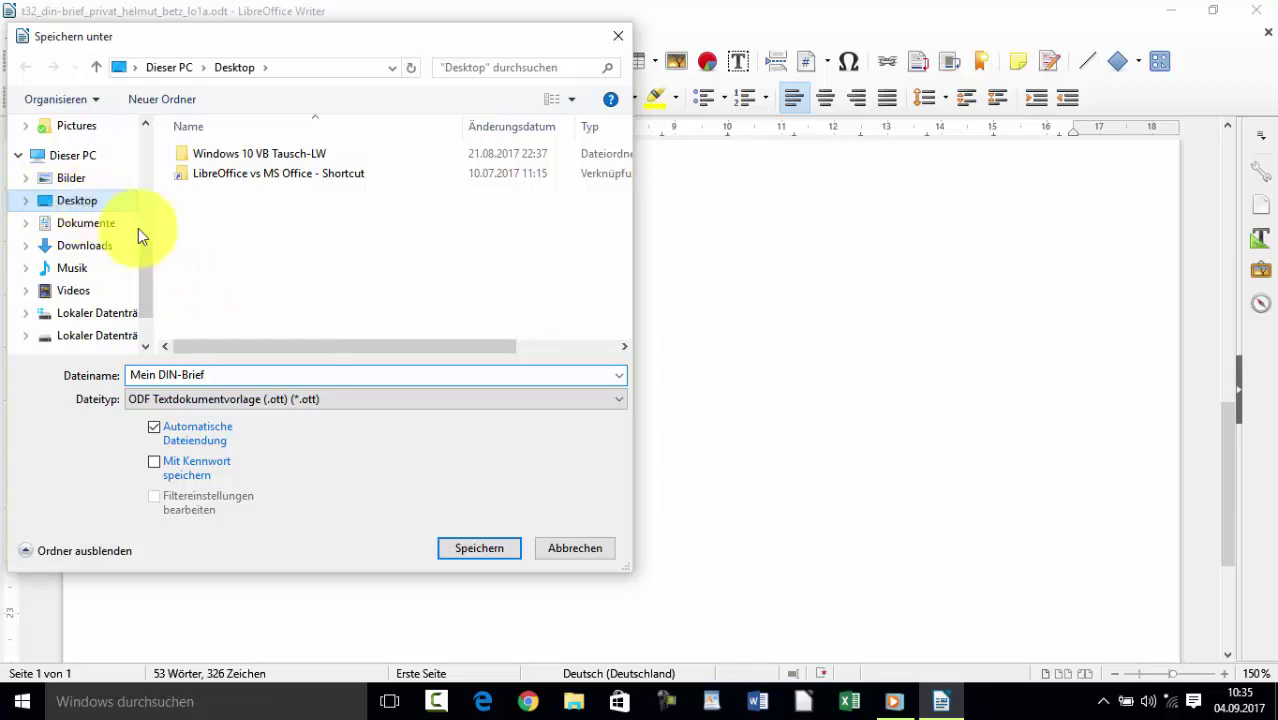
click(508, 548)
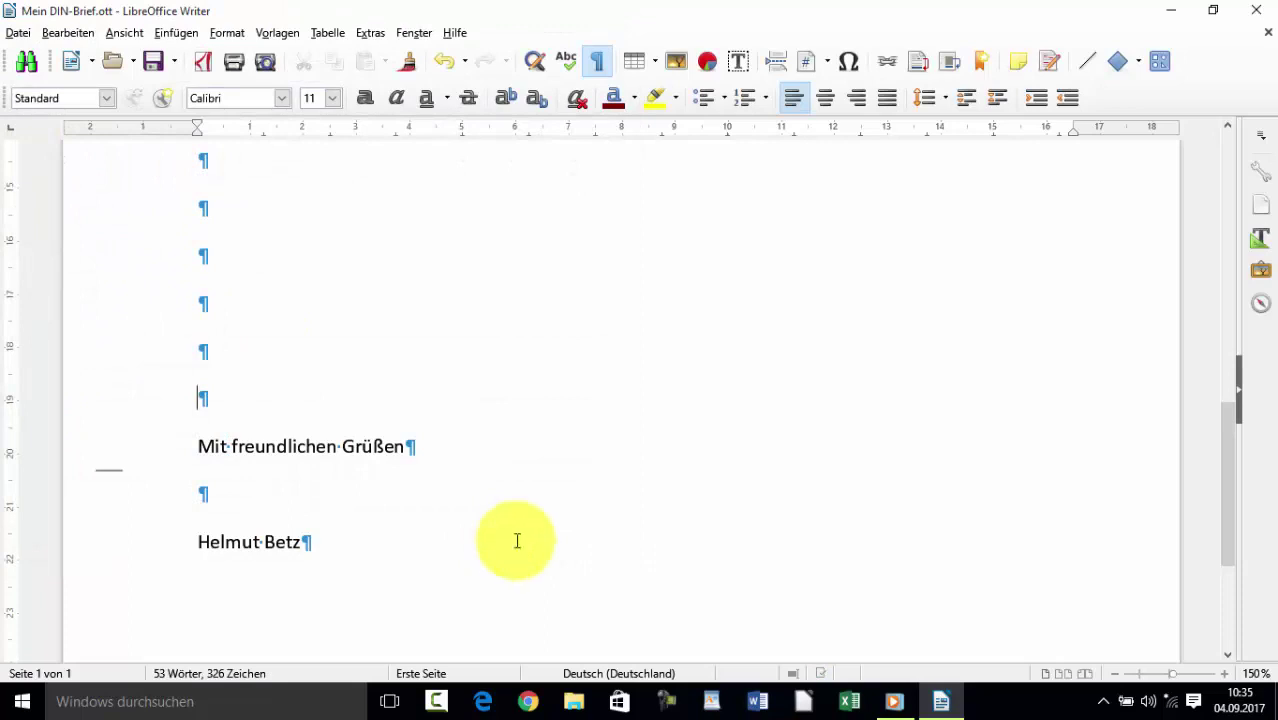
Close the letter document and bring up the Template Manager from the Start Center.
click(1267, 35)
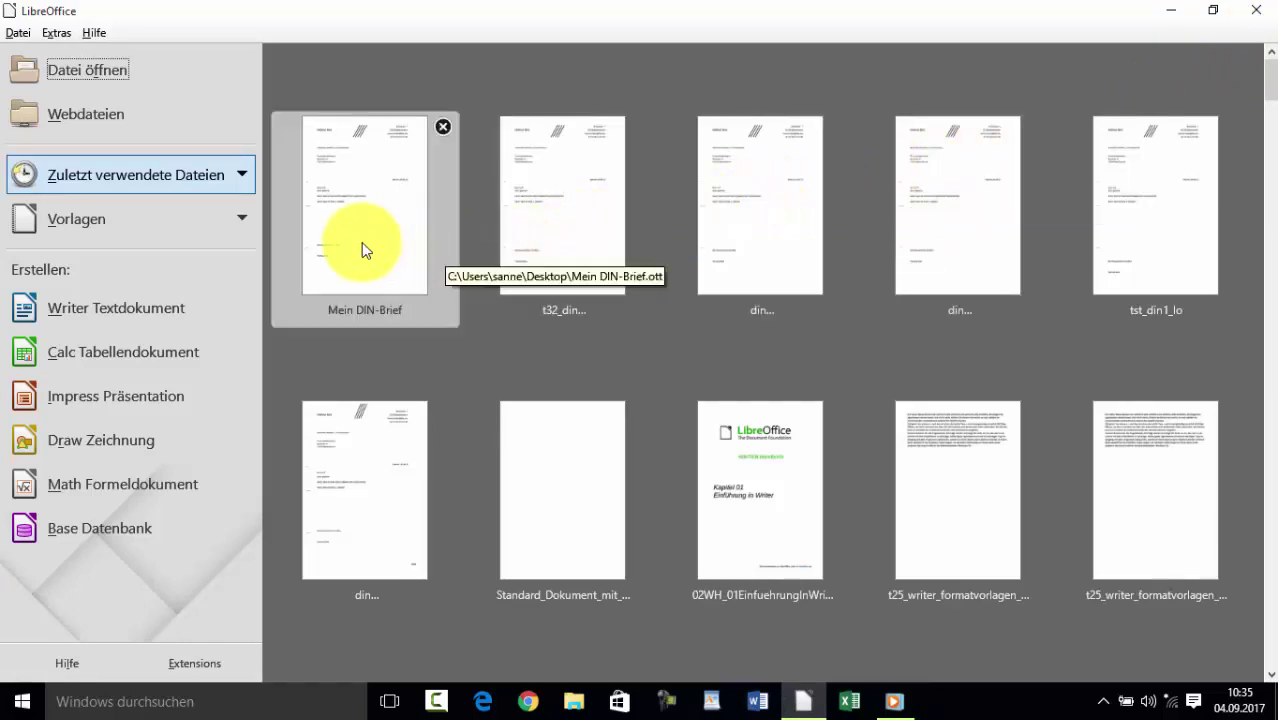
click(242, 218)
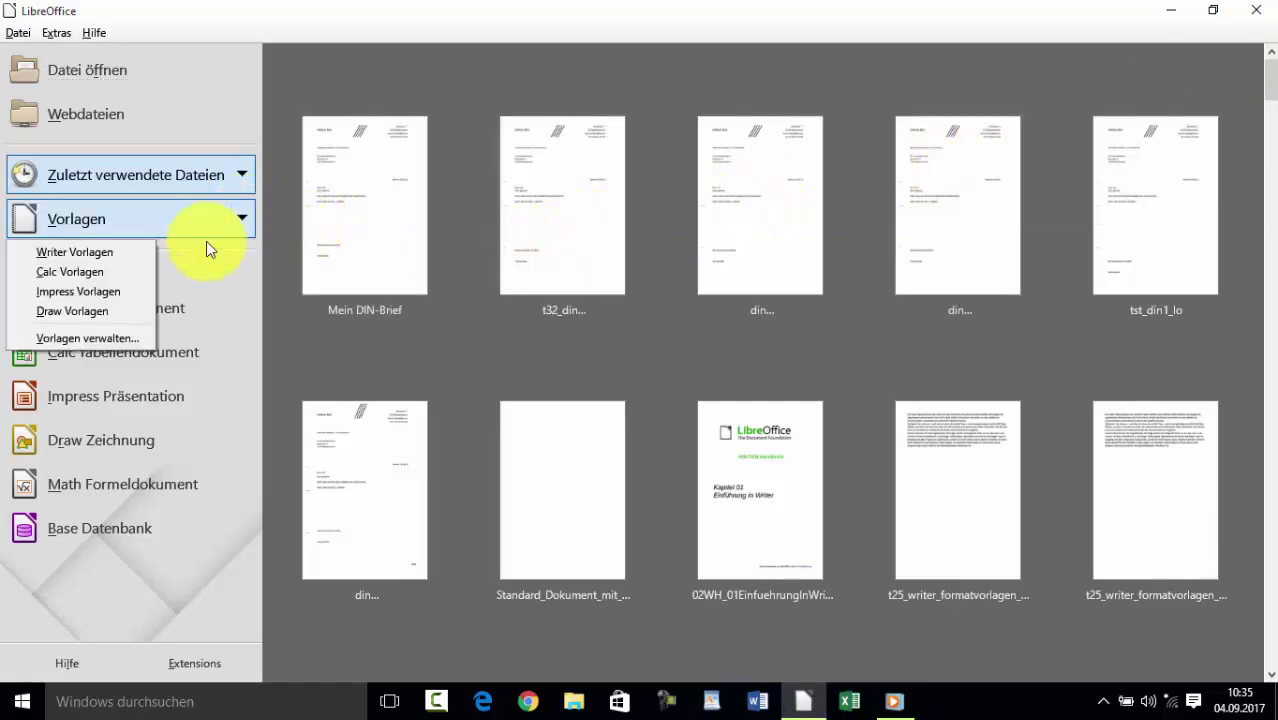
click(133, 338)
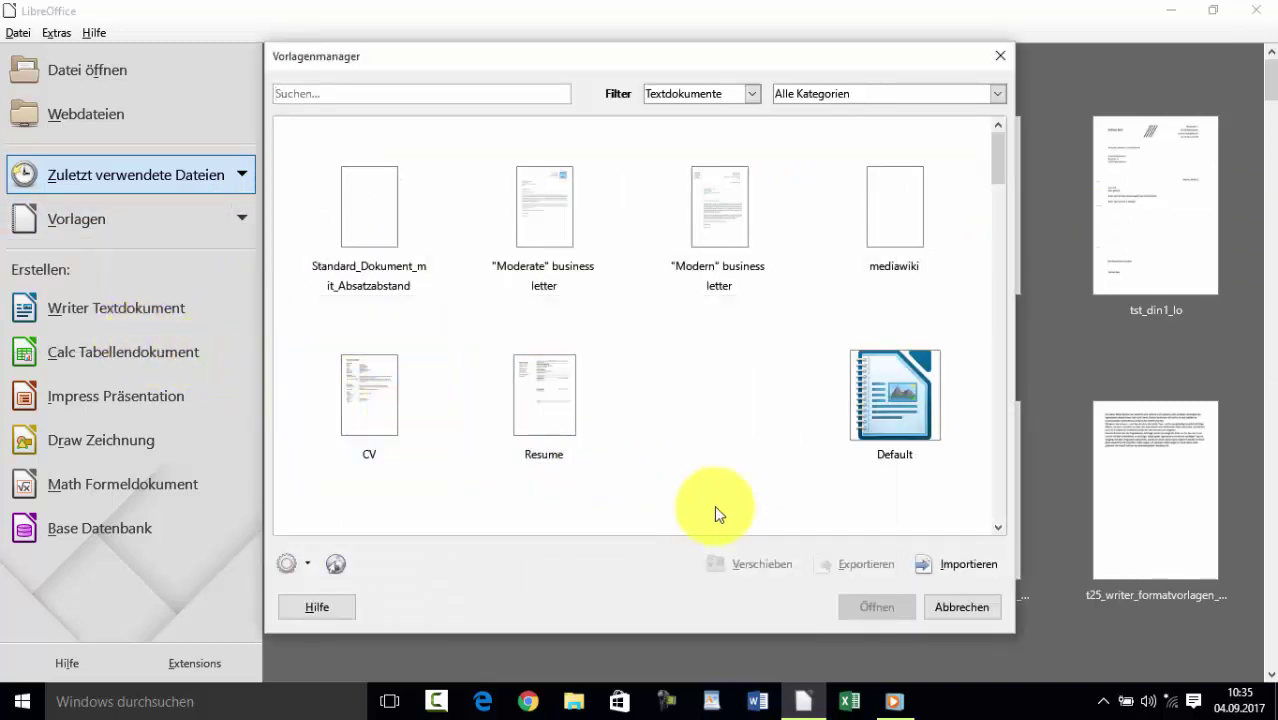
Import Mein DIN-Brief.ott into the Meine Vorlagen category.
click(985, 568)
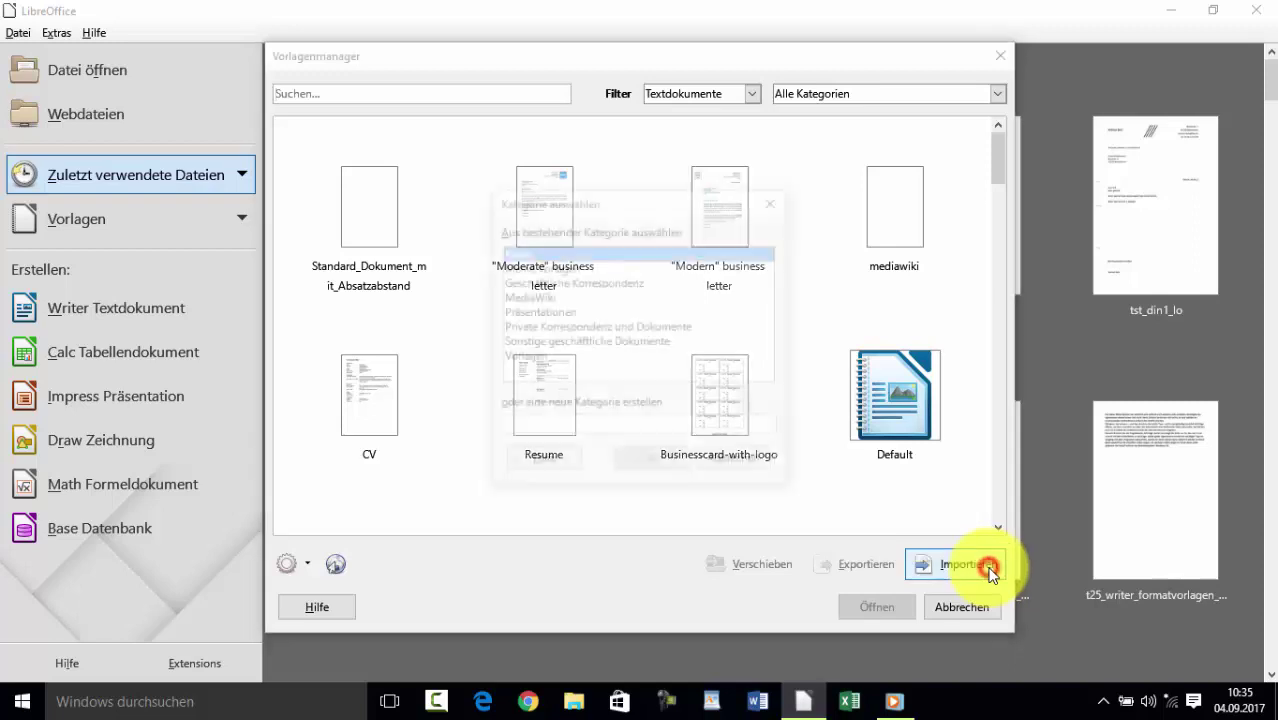
click(540, 267)
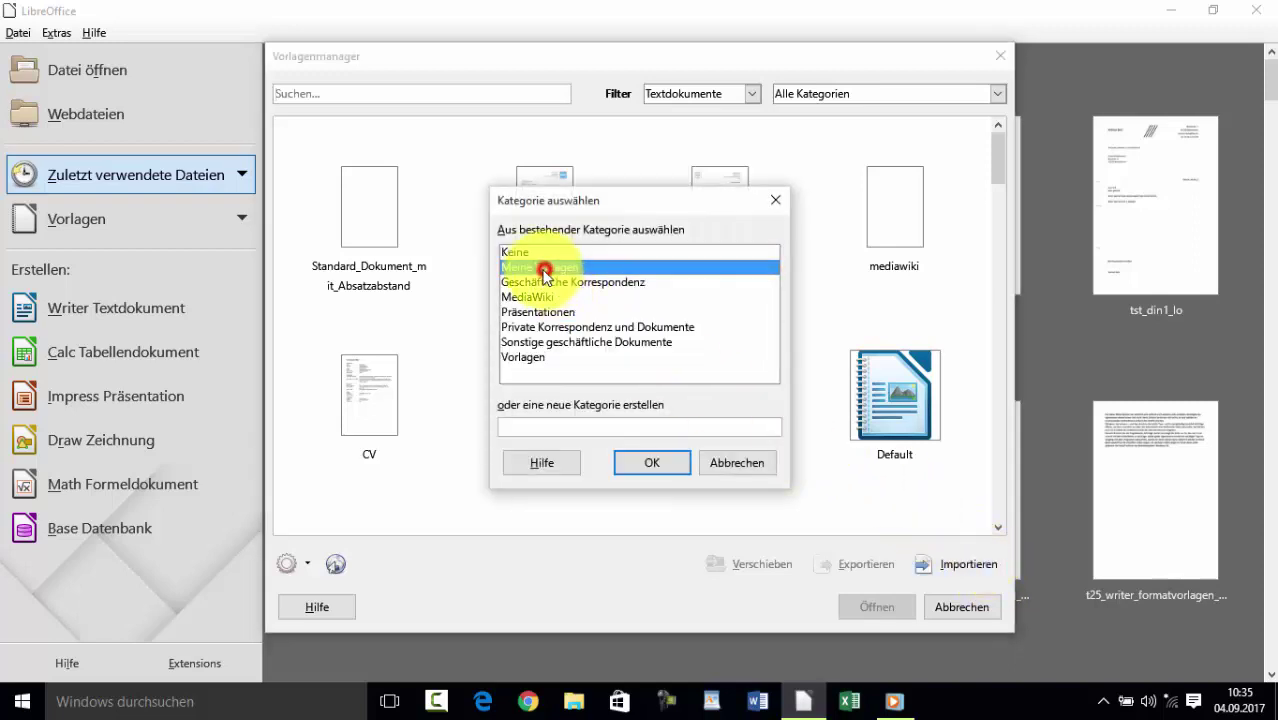
click(651, 460)
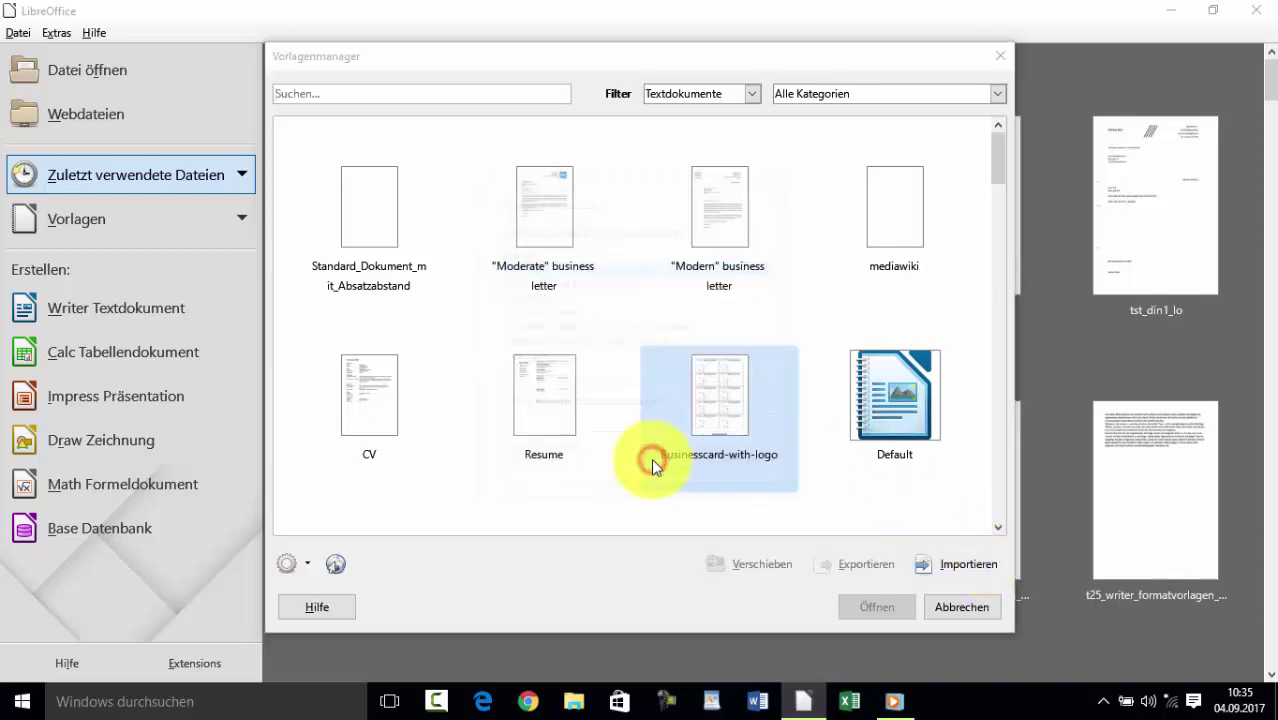
click(522, 242)
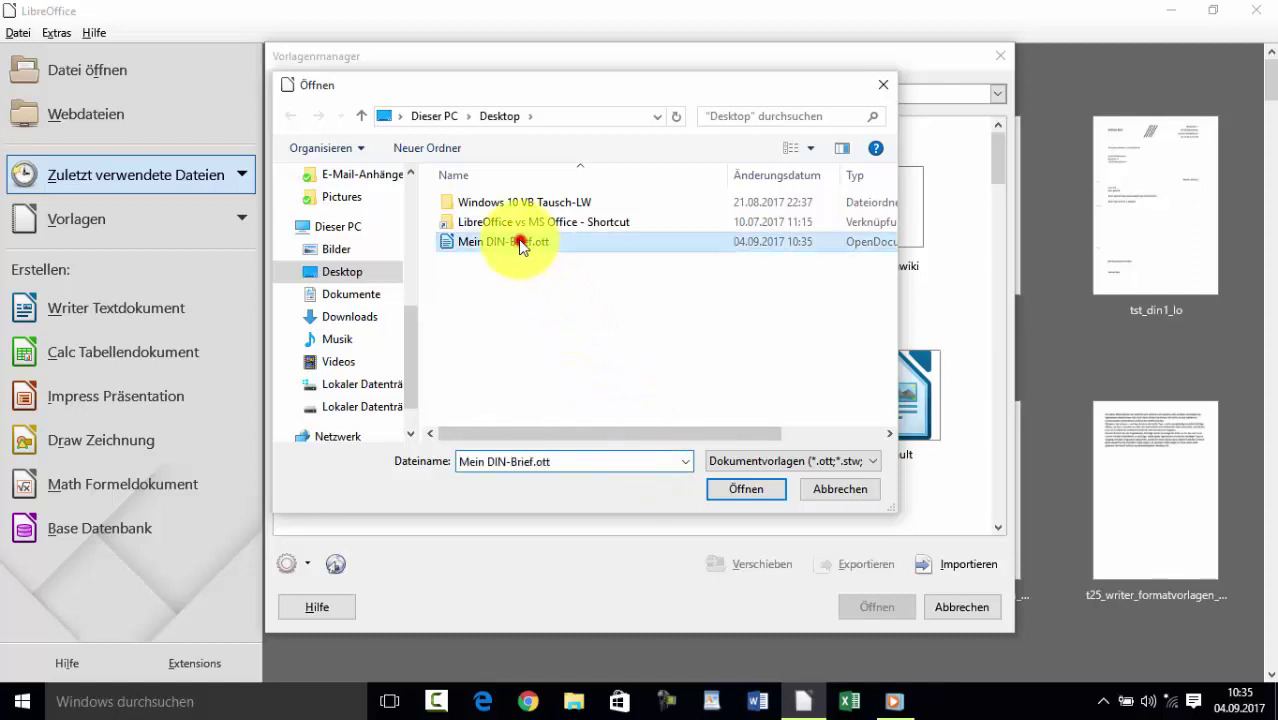
click(760, 487)
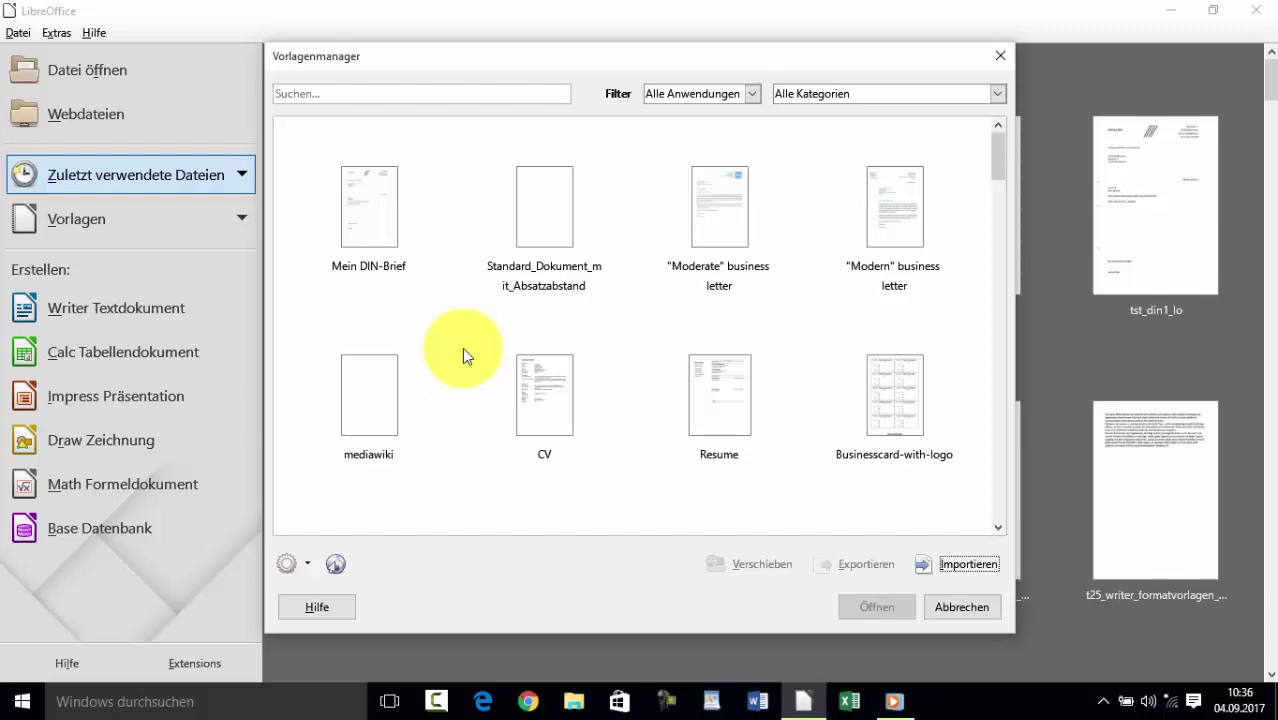
Set Mein DIN-Brief as the default template and close the Template Manager.
click(388, 241)
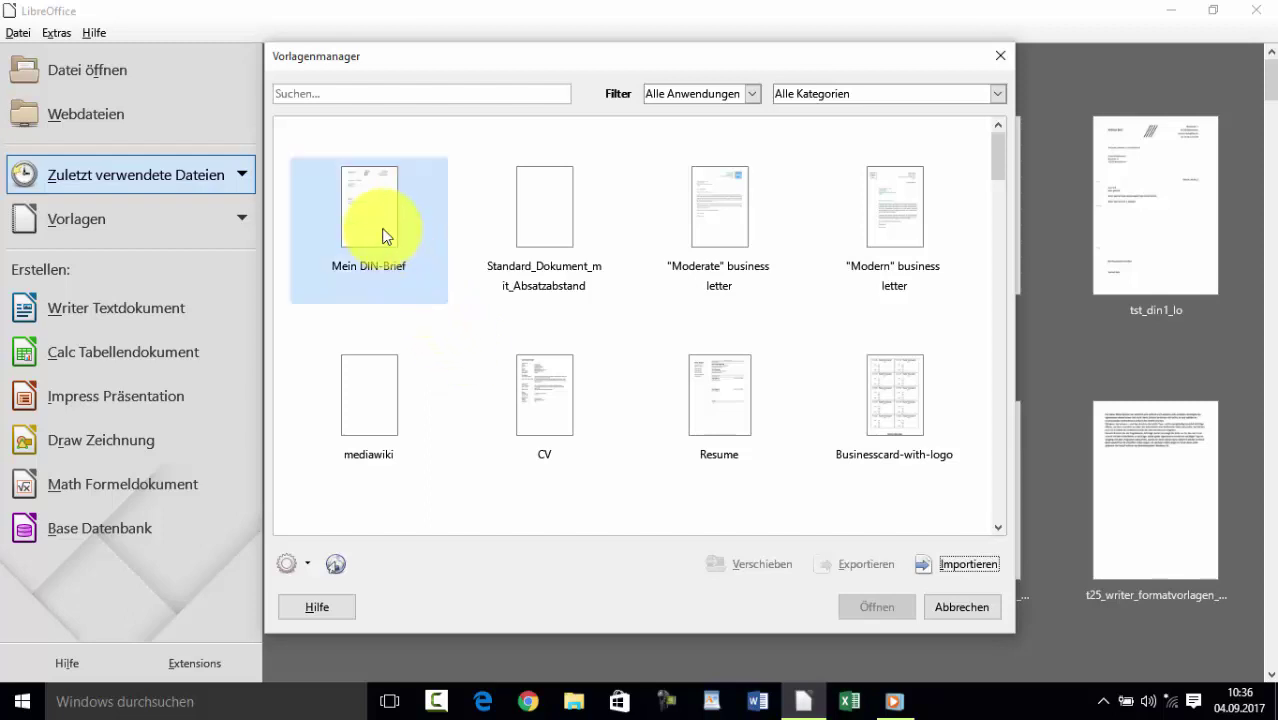
double_click(383, 228)
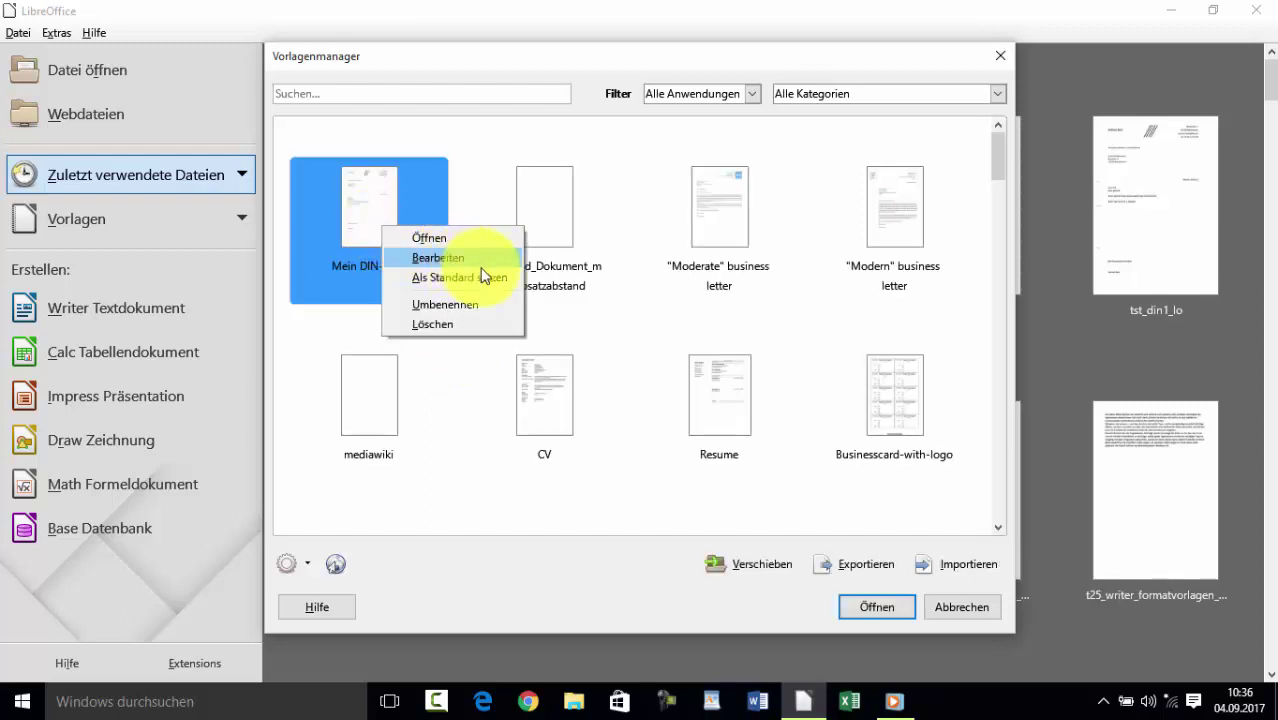
click(460, 277)
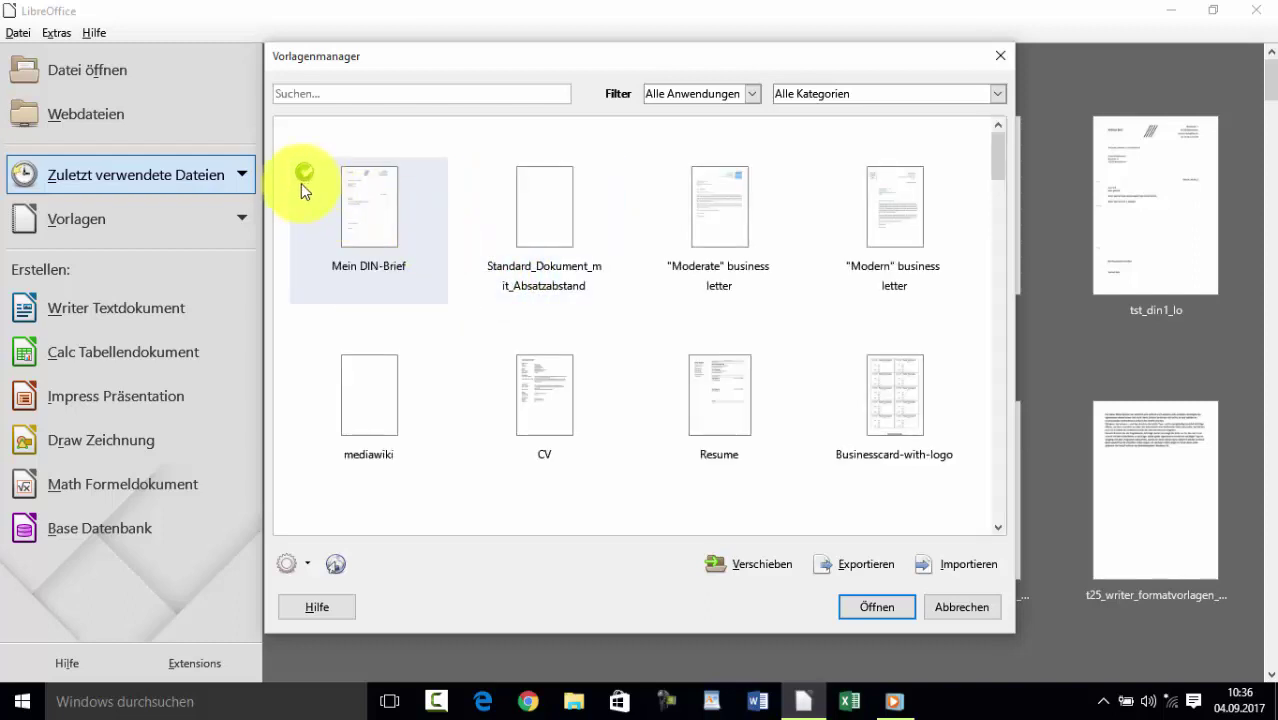
click(405, 255)
click(950, 598)
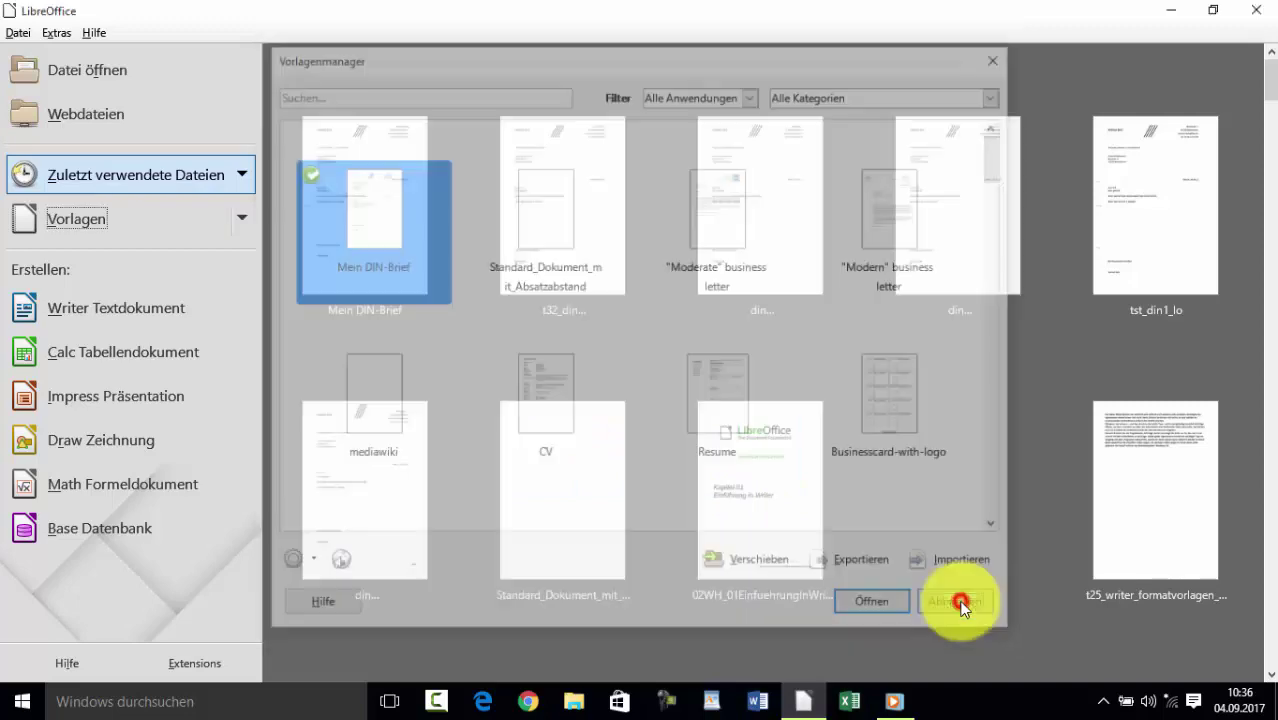
Create new Writer documents to confirm they open as the DIN letter, replacing the recipient's first name.
click(180, 310)
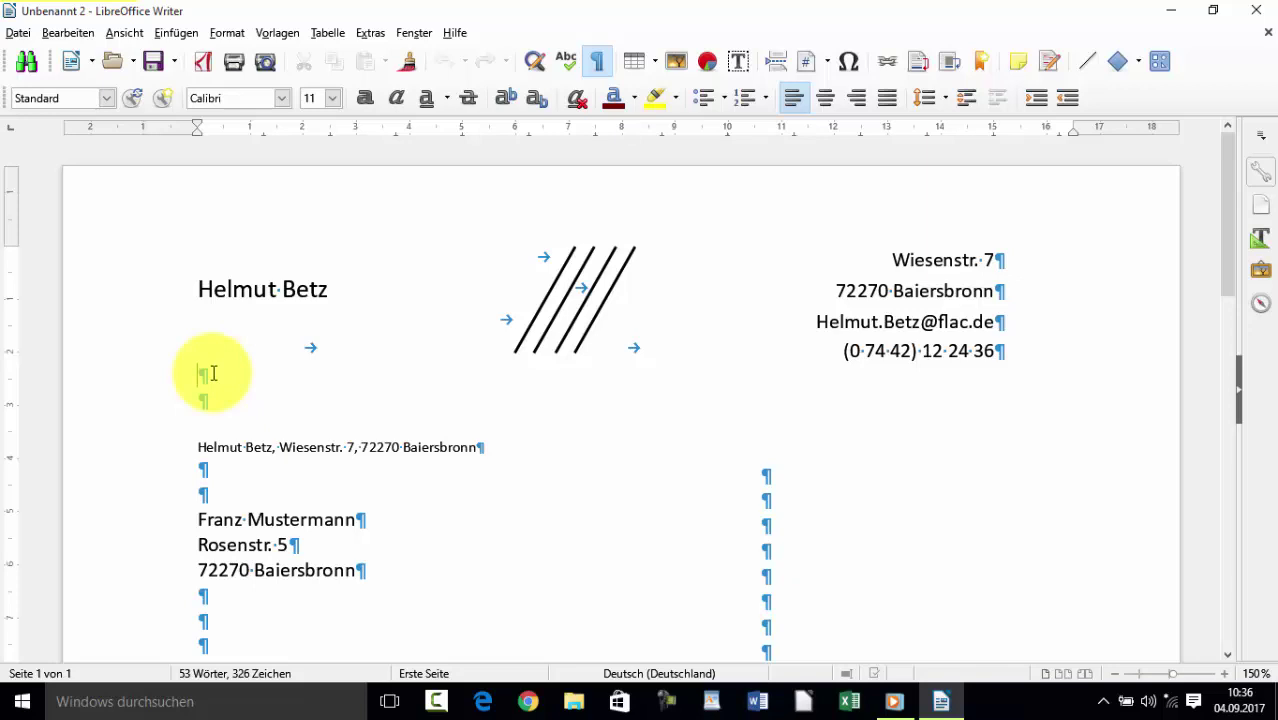
double_click(200, 512)
text(Hans)
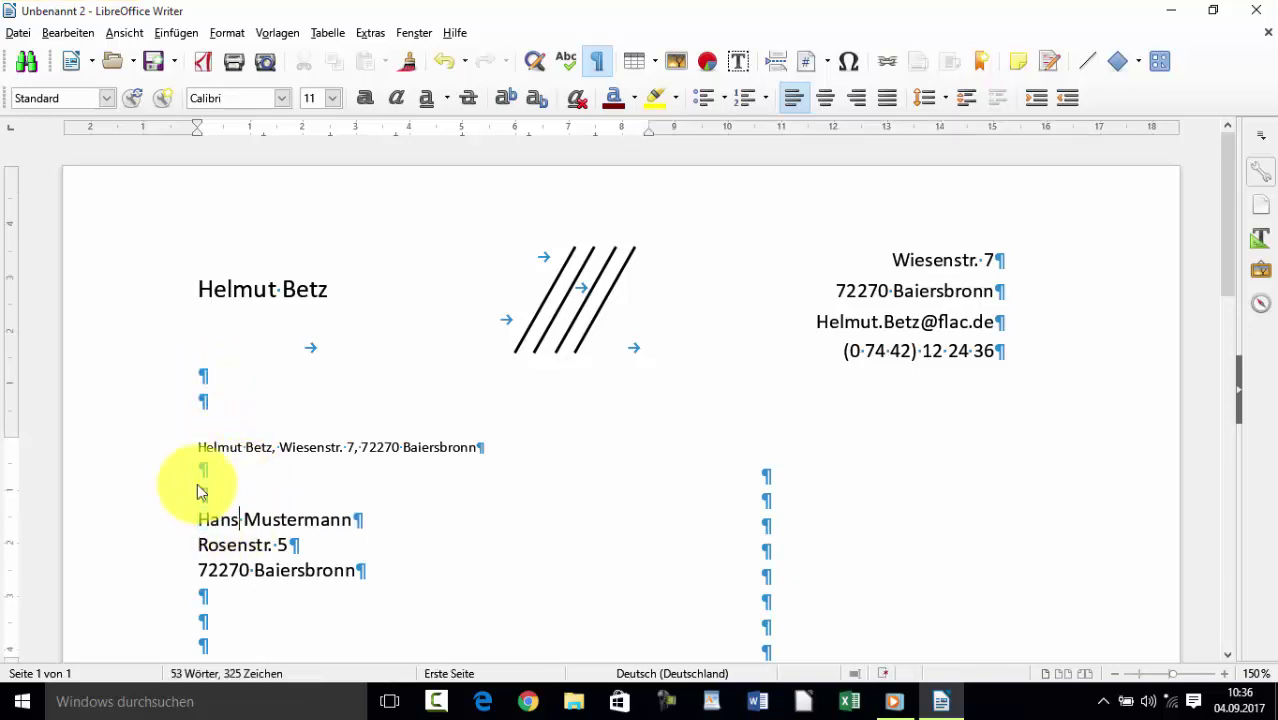
key(ctrl+n)
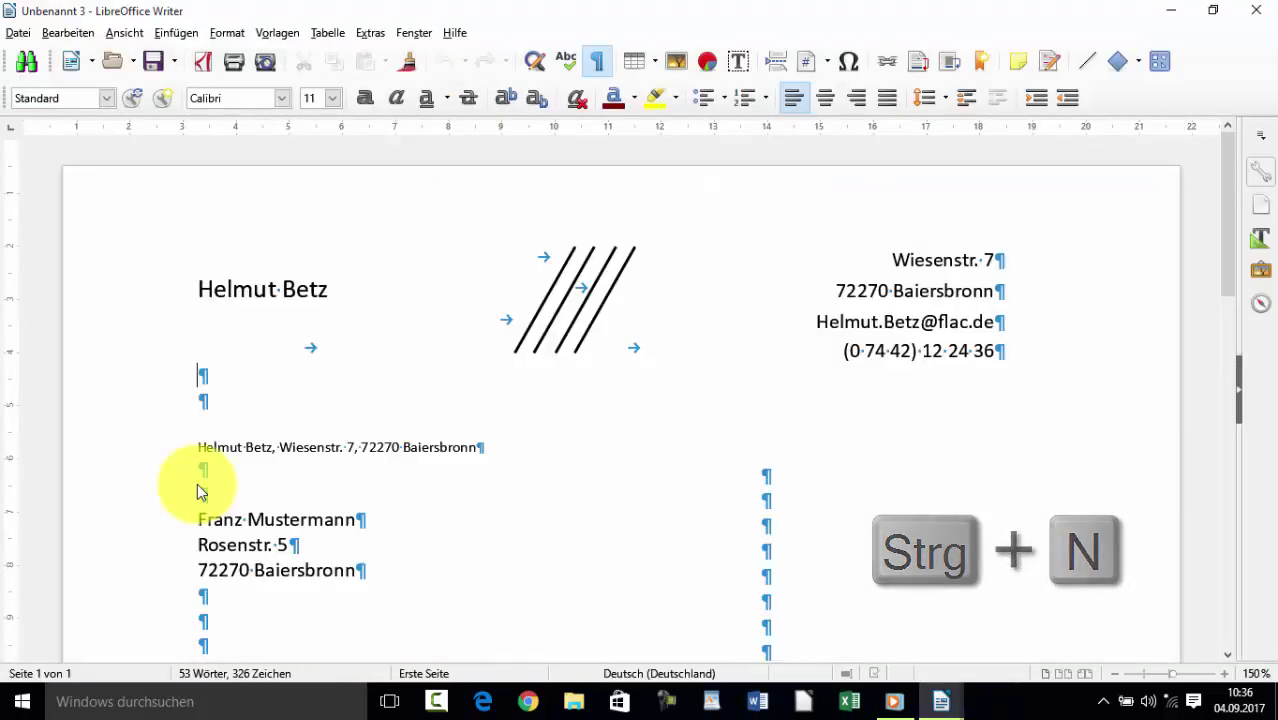
drag(240, 520, 203, 517)
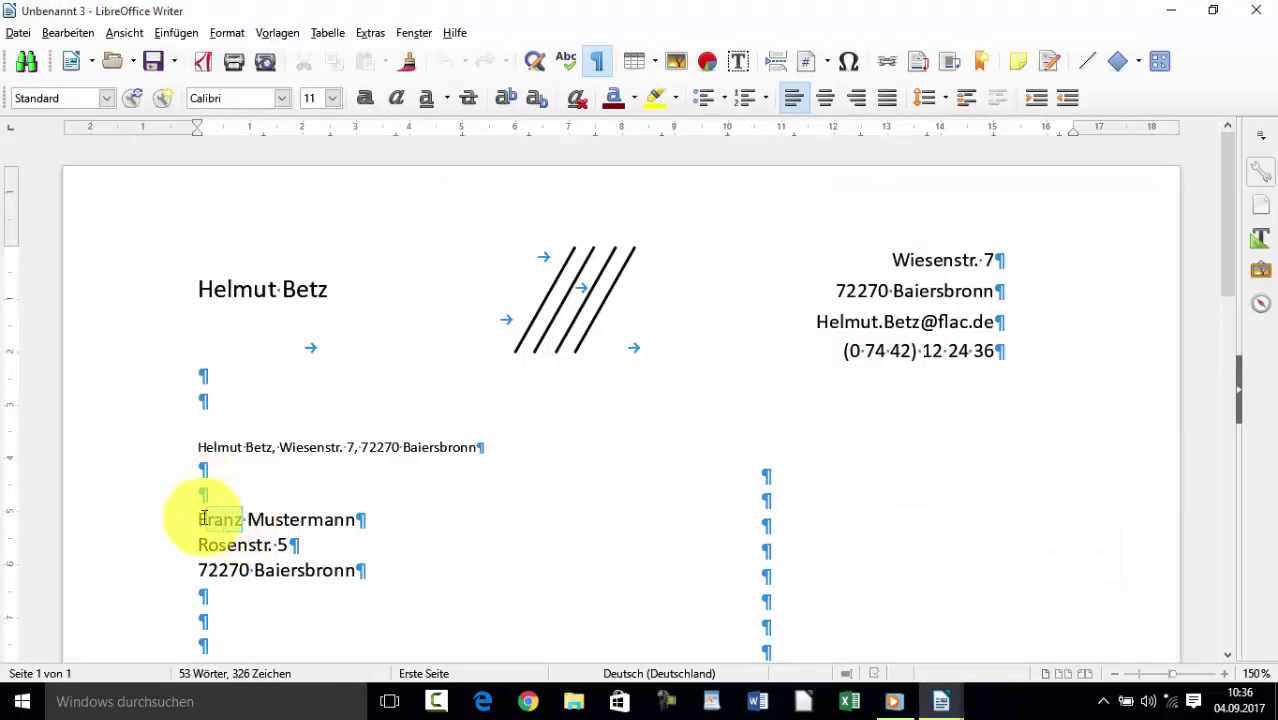
text(Diete)
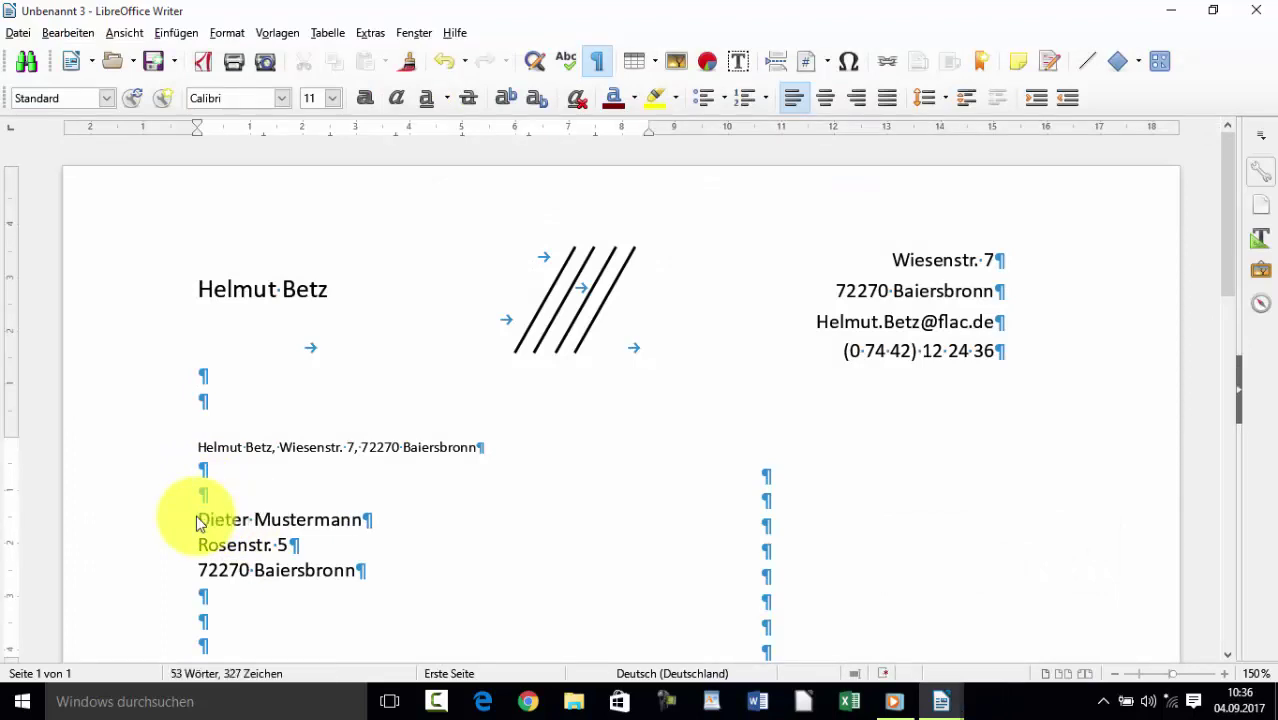
key(ctrl+n)
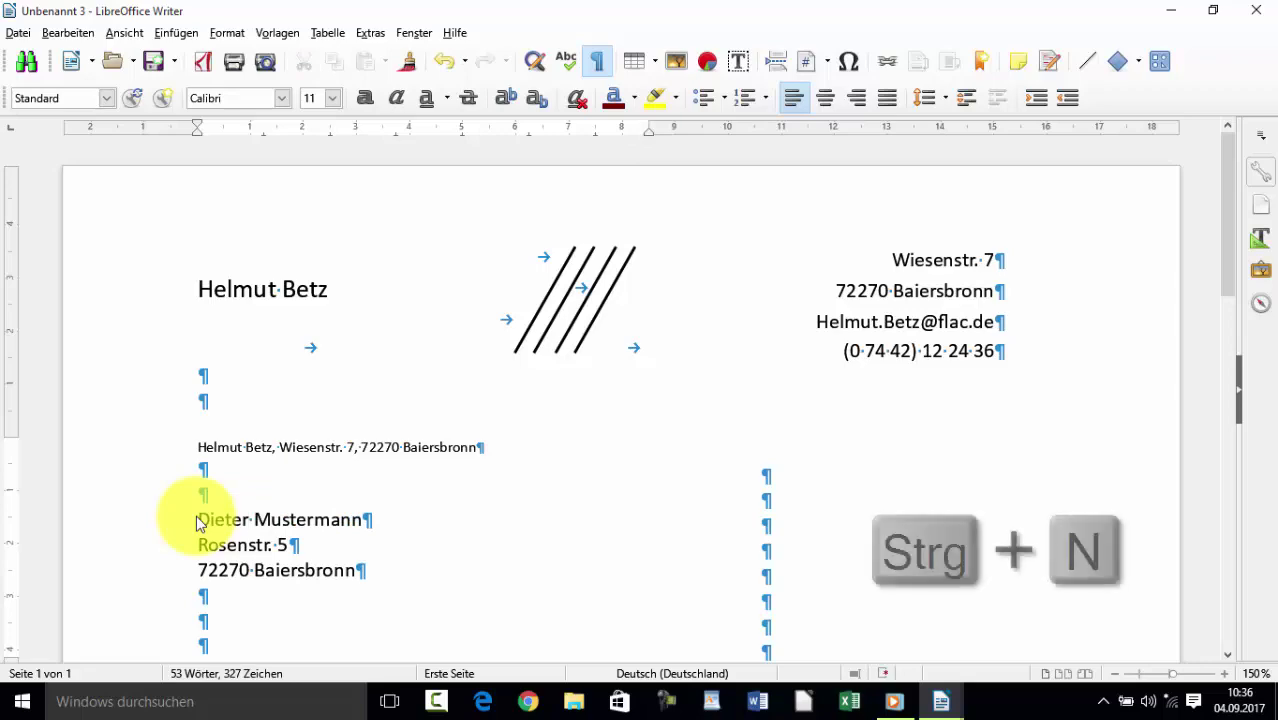